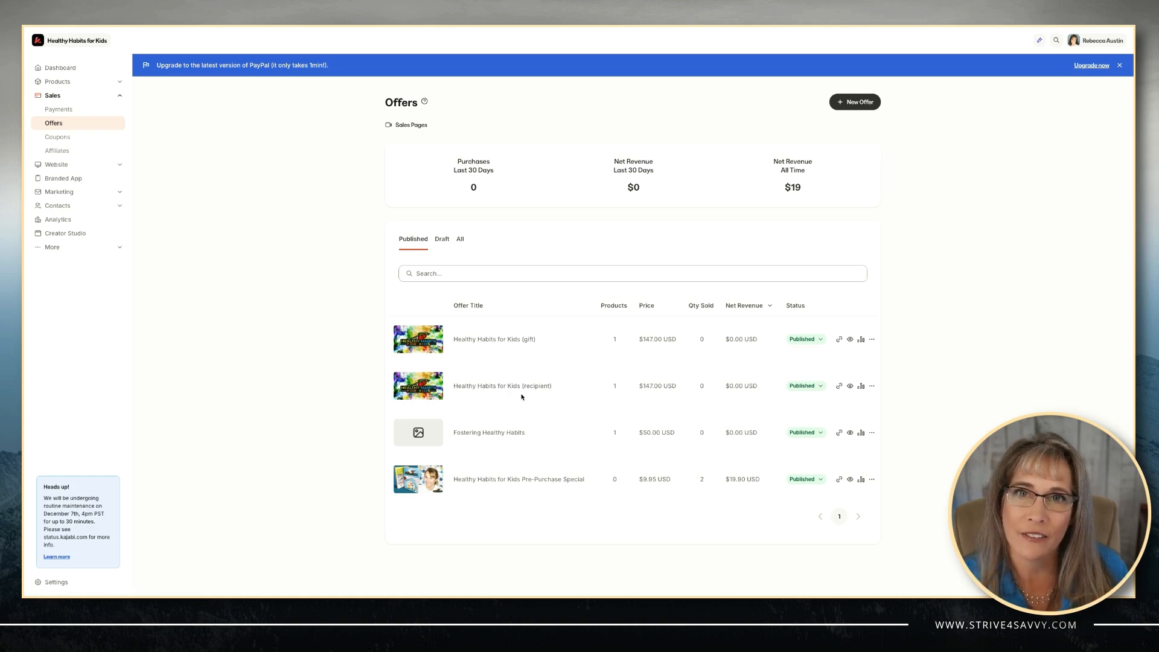
Open the Healthy Habits for Kids (gift) offer from the Published offers list.
click(511, 342)
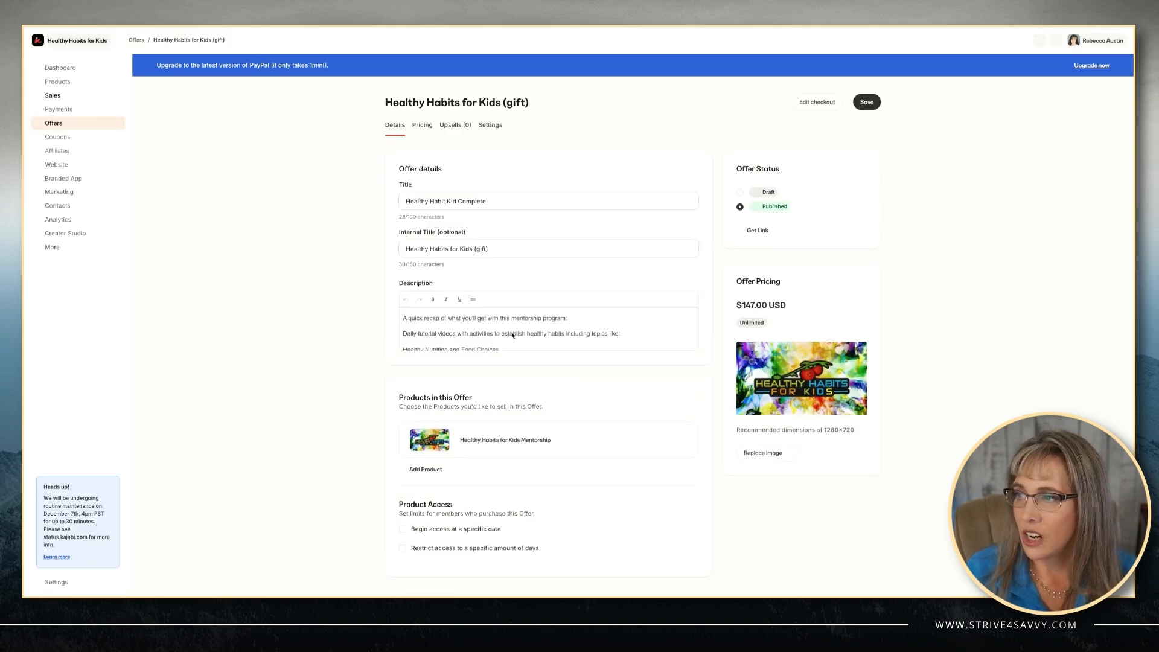
Remove the Healthy Habits for Kids Mentorship product from the gift offer and set its post-purchase email to None.
scroll(512, 336, down, 3)
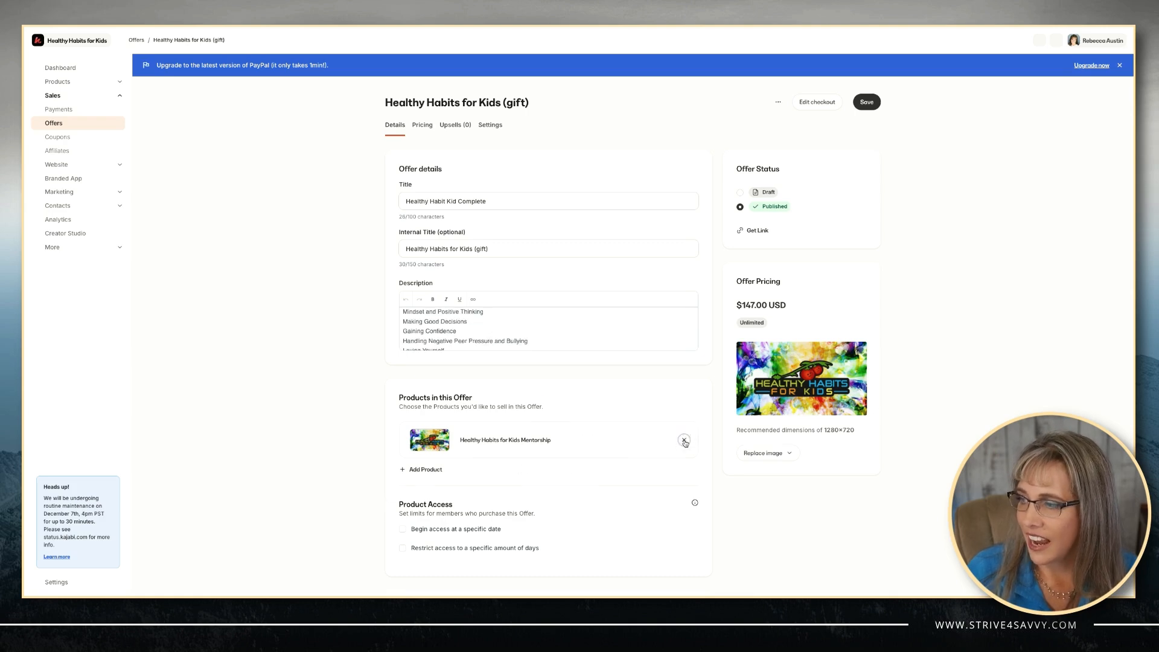
click(685, 440)
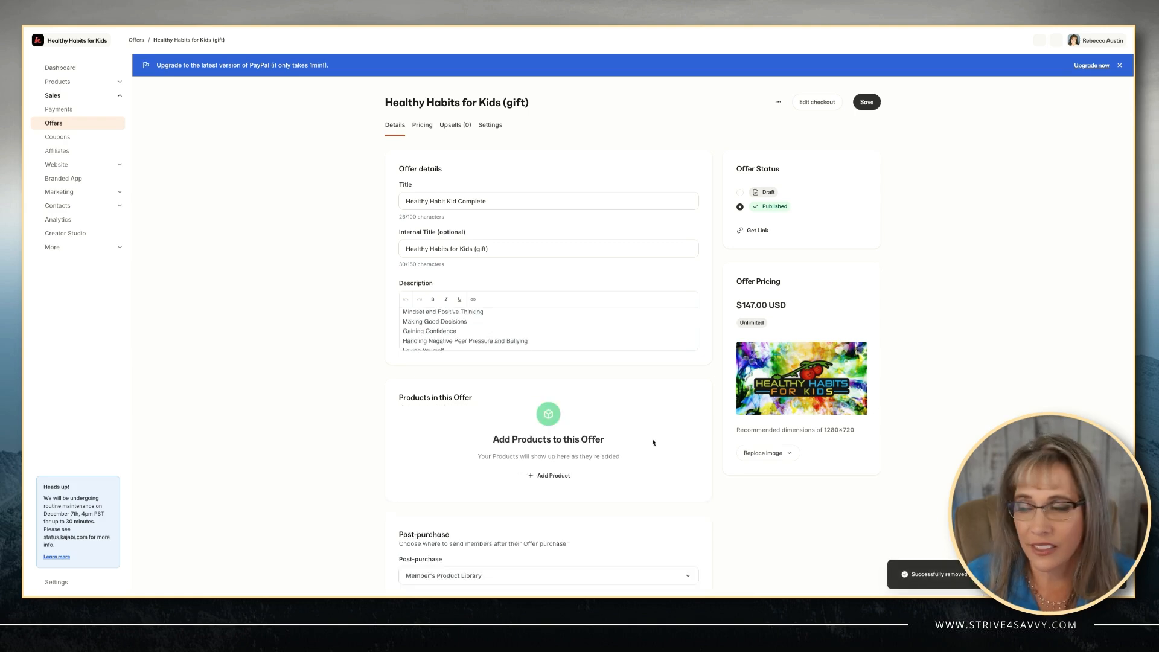
scroll(577, 477, down, 4)
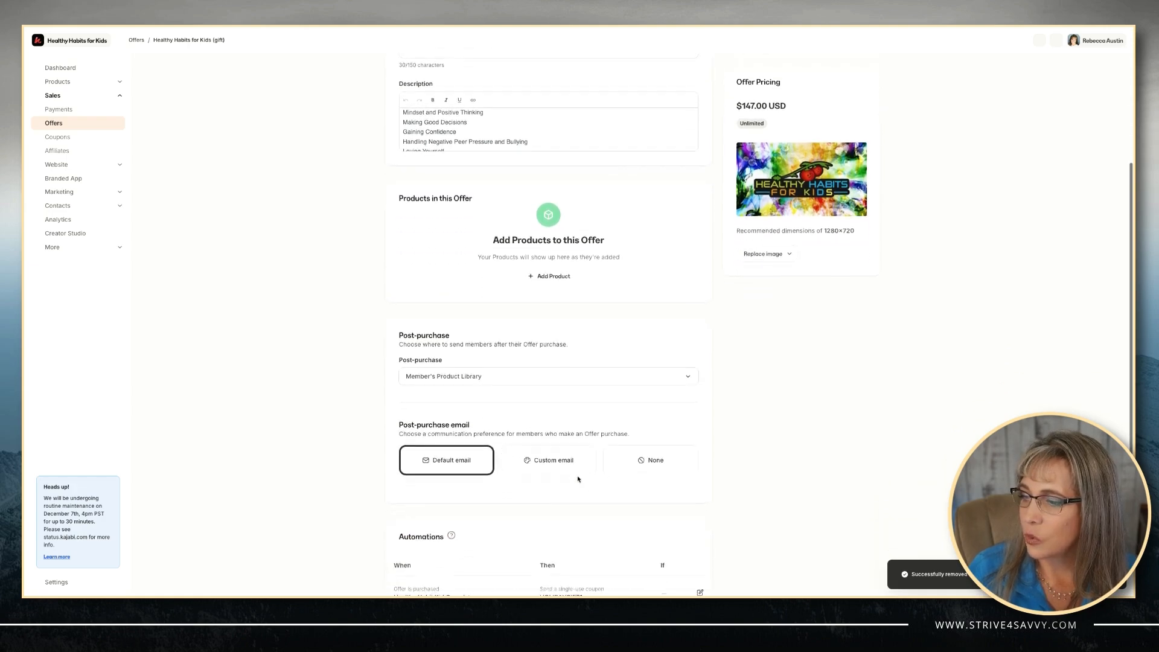
scroll(578, 478, down, 1)
click(635, 416)
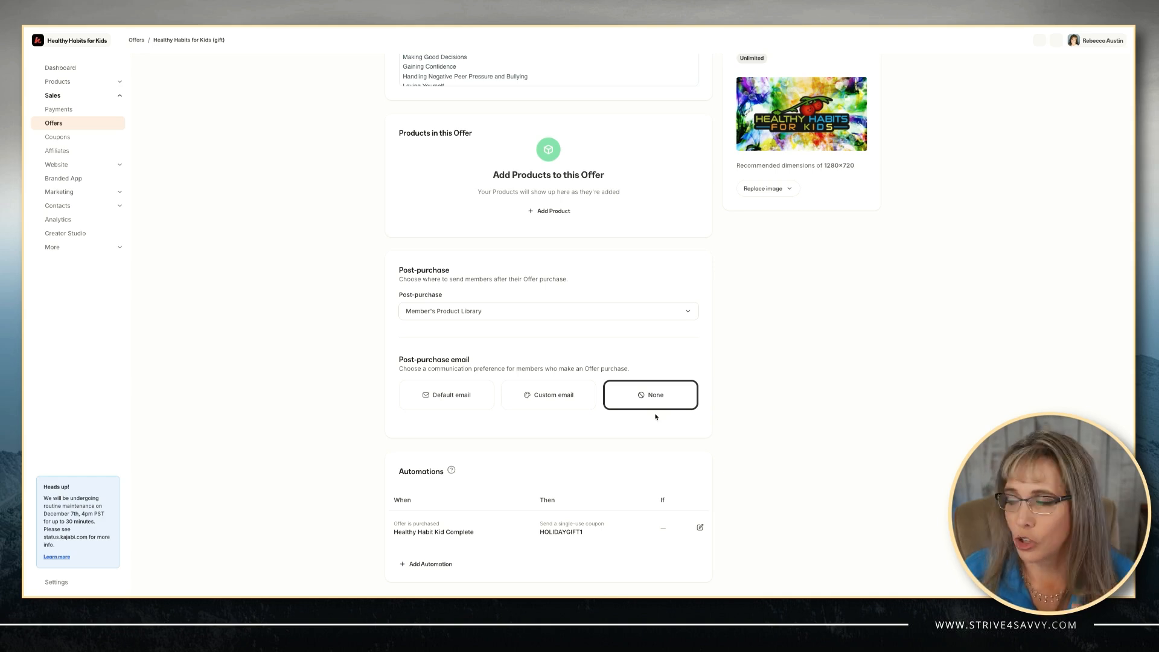
scroll(651, 374, up, 1)
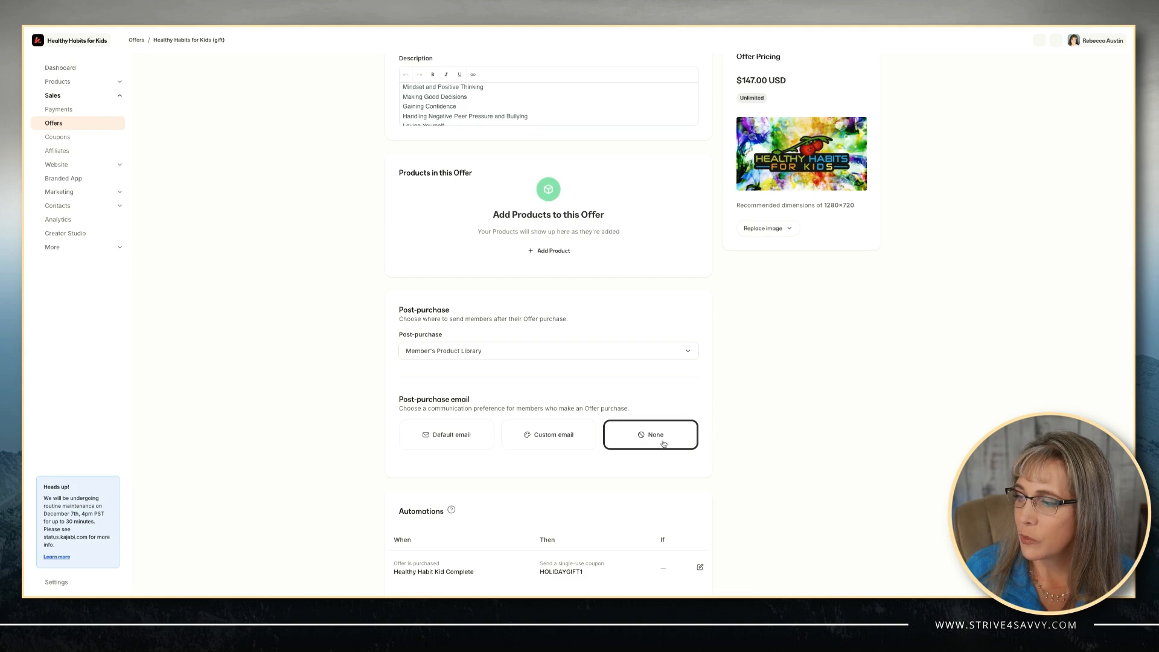
scroll(634, 355, up, 2)
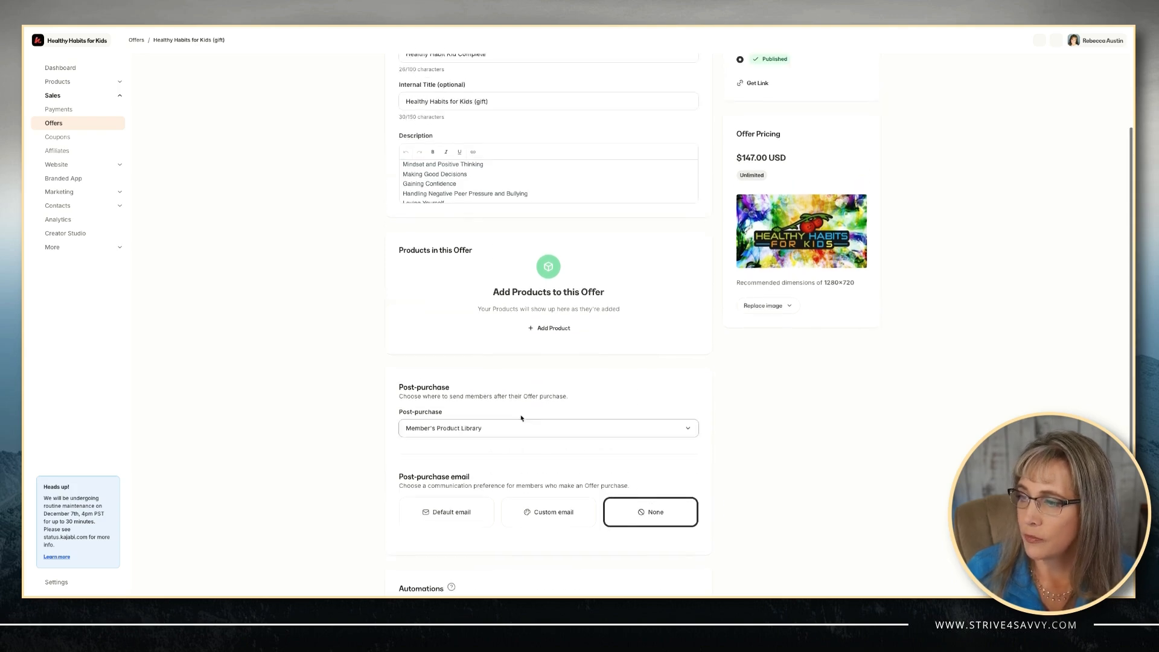
Redirect gift buyers to the existing Healthy Habits confirmation landing page and save the offer.
click(488, 432)
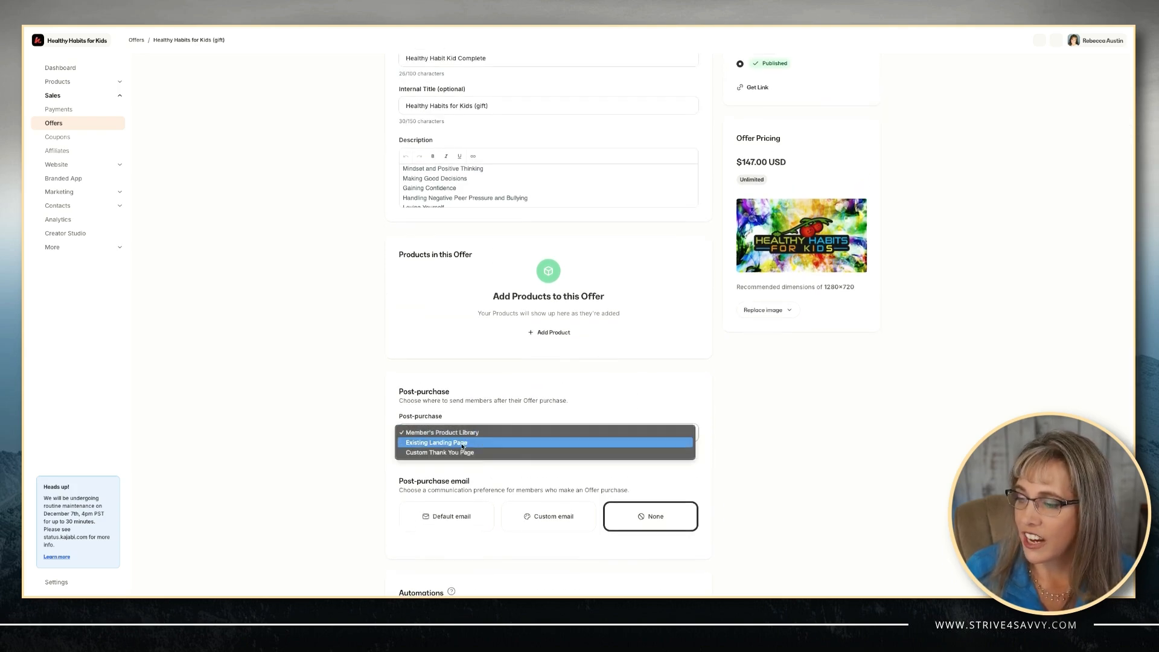
click(462, 445)
click(457, 472)
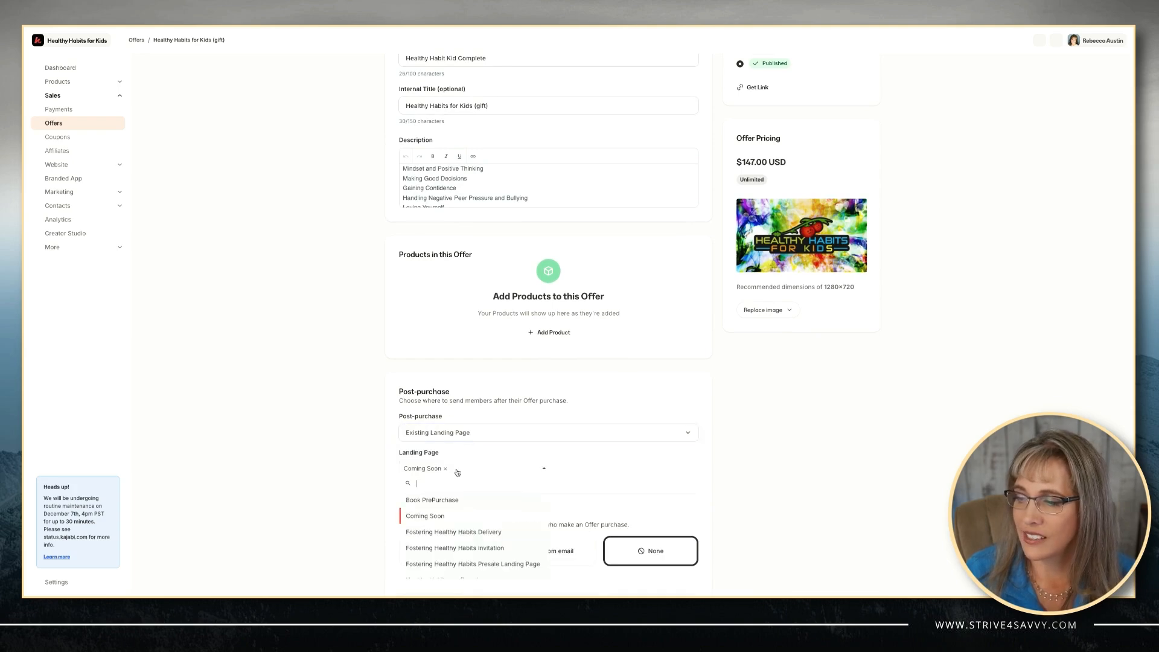
scroll(455, 527, down, 2)
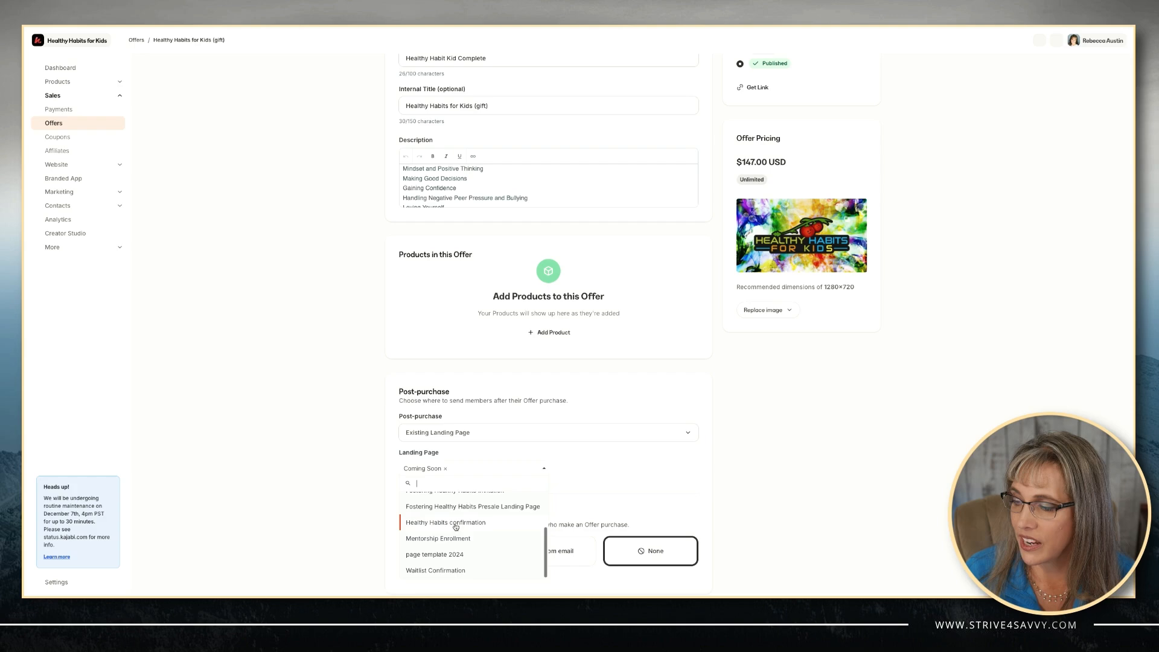
click(453, 529)
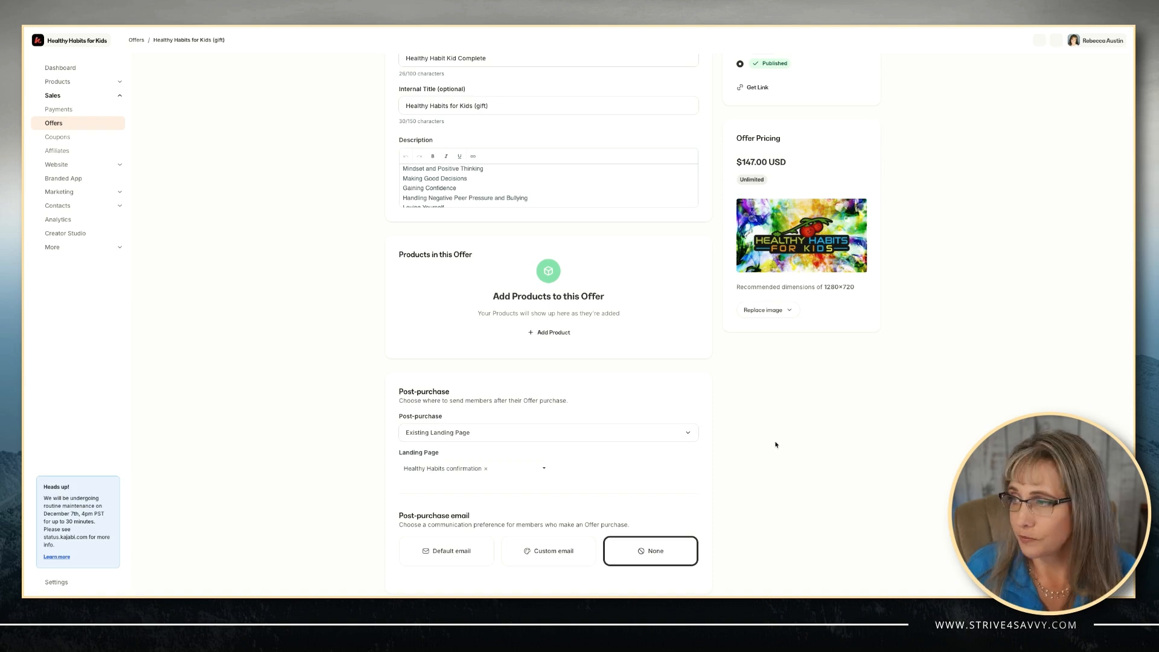
scroll(815, 405, down, 1)
scroll(850, 365, up, 4)
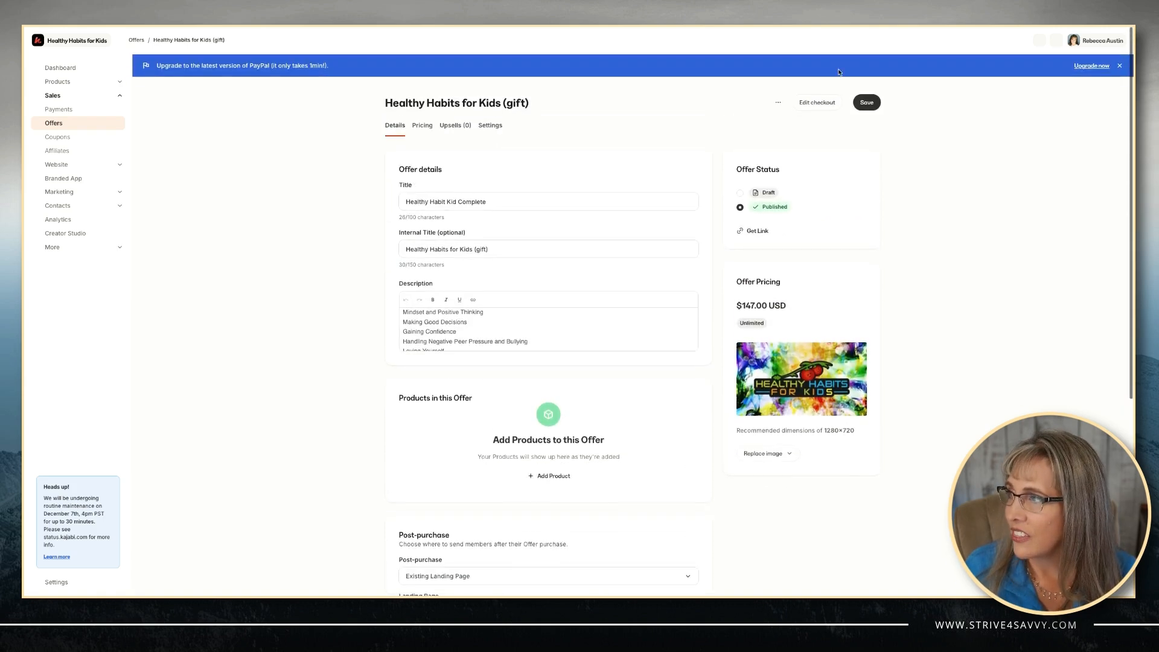
click(867, 102)
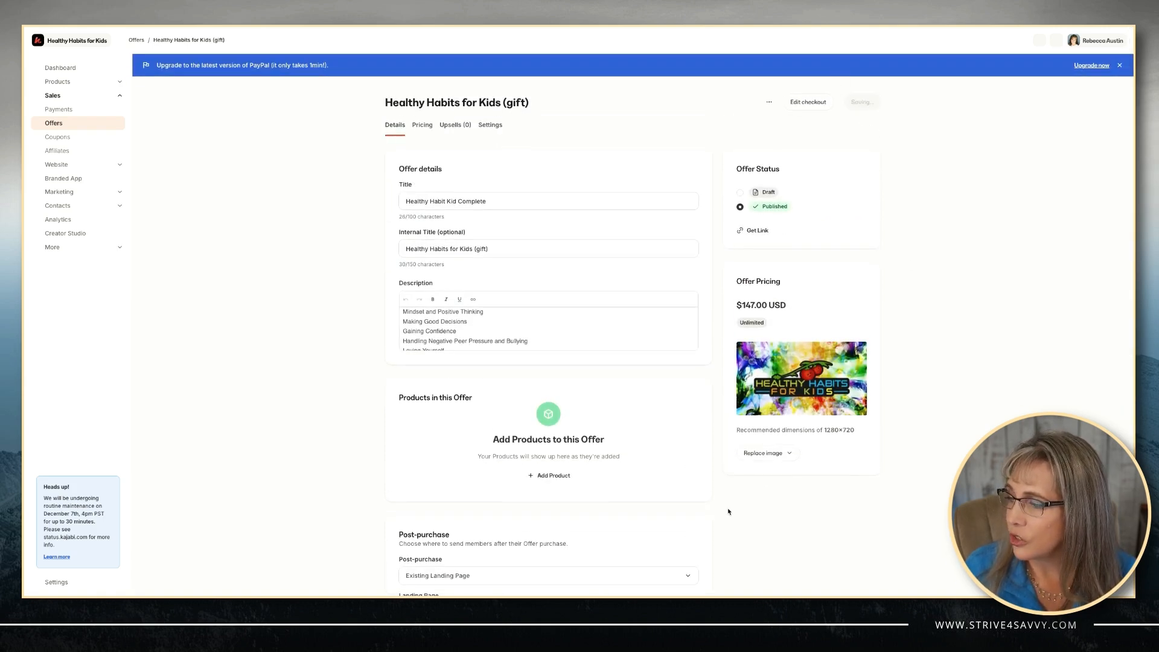
scroll(729, 512, down, 5)
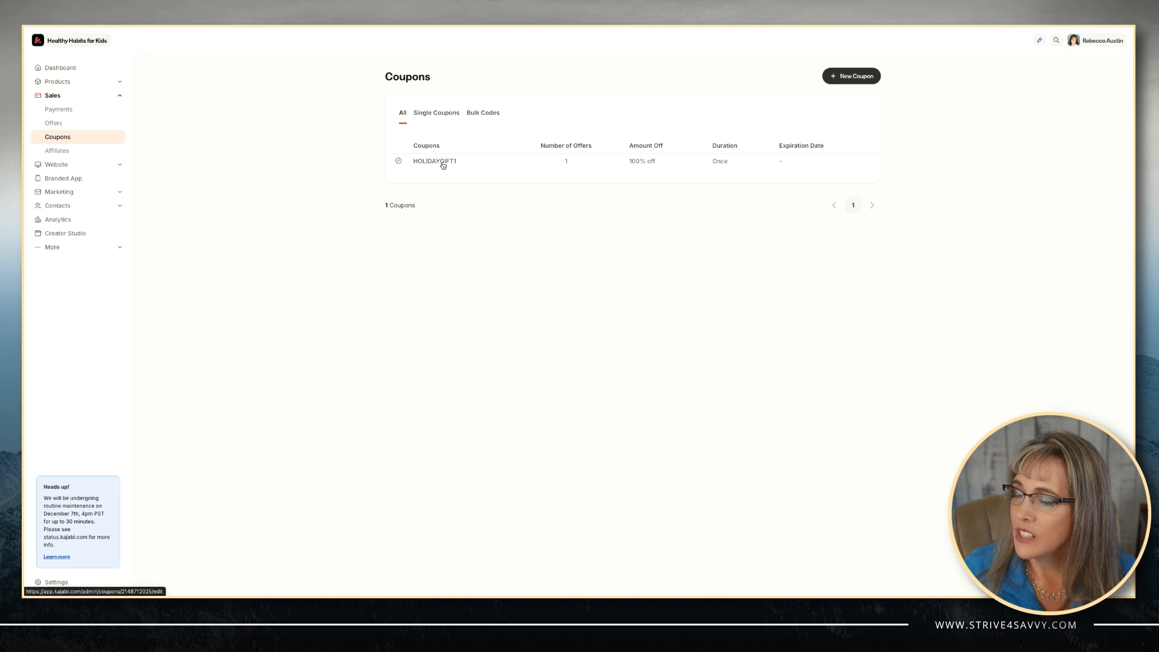
View the details of the HOLIDAYGIFT1 coupon.
click(441, 162)
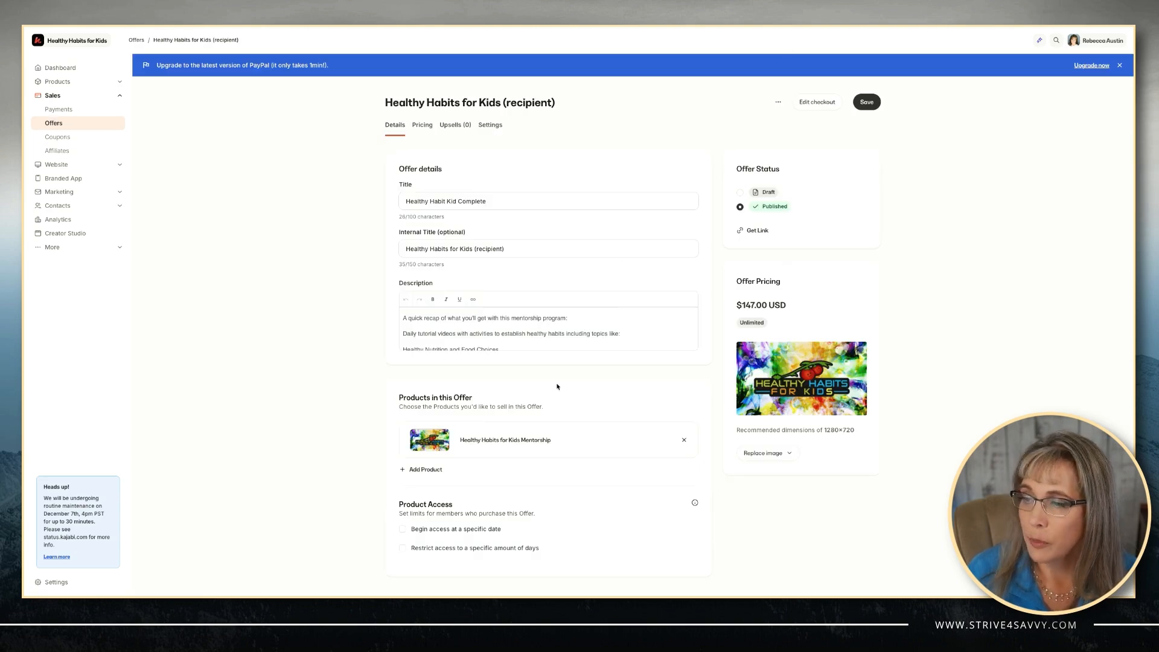
Scroll the recipient offer to confirm it delivers to the Fostering Healthy Habits Delivery page.
scroll(557, 387, down, 3)
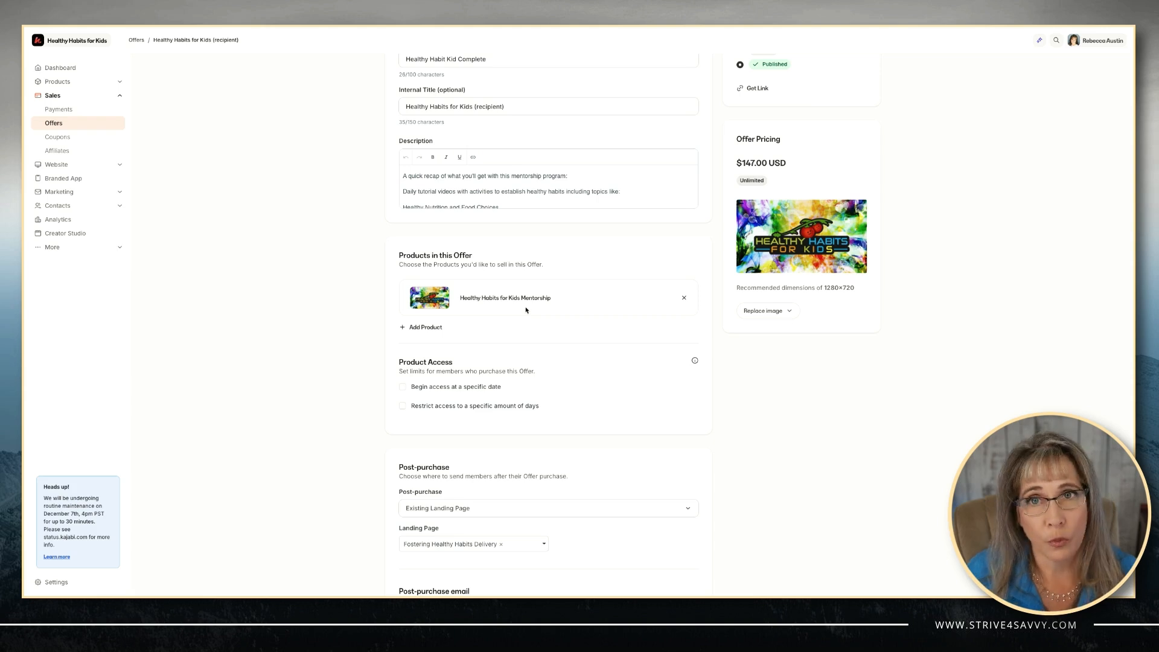
scroll(526, 310, down, 1)
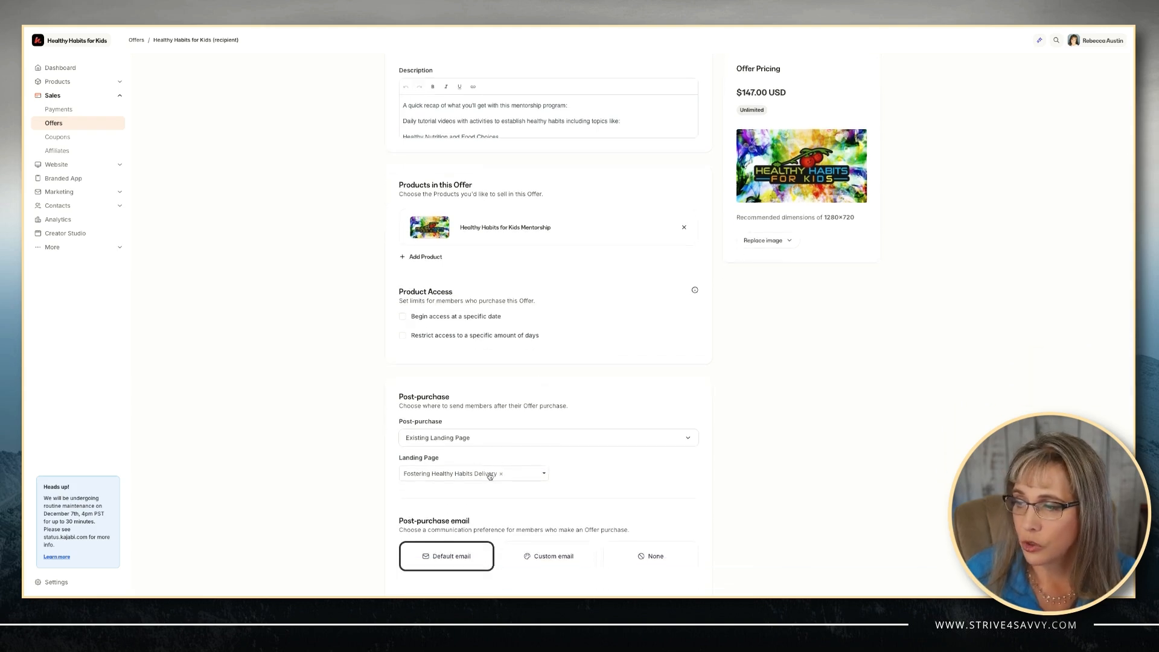
scroll(660, 453, down, 3)
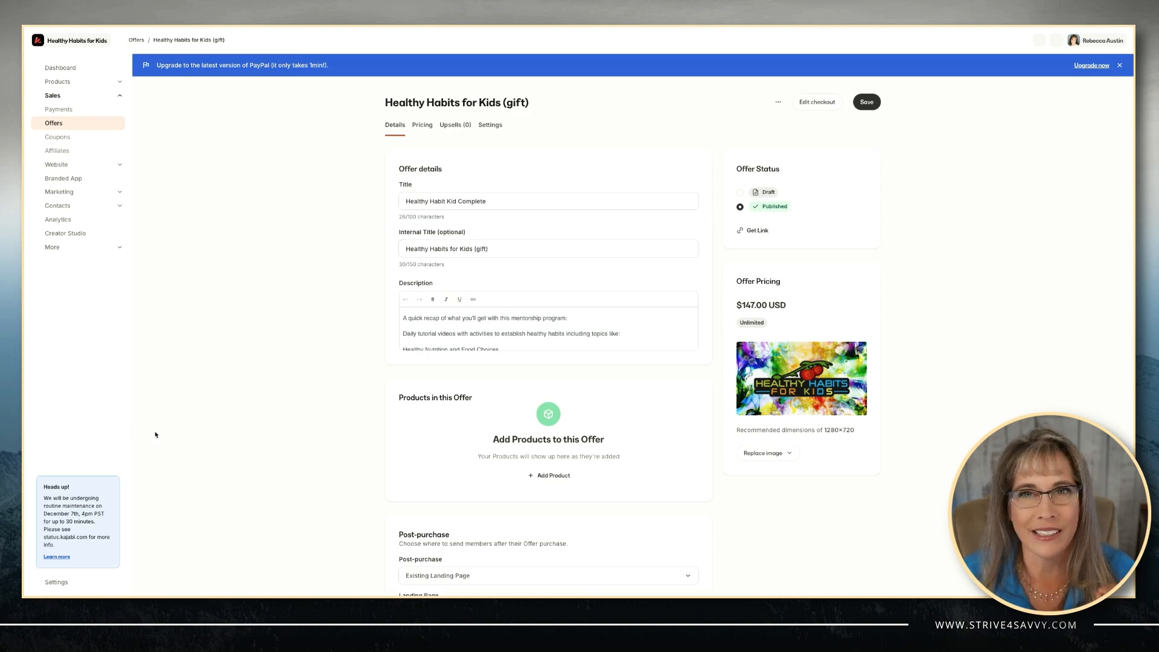
Review the gift offer's coupon email automation in its edit dialog.
scroll(384, 449, down, 5)
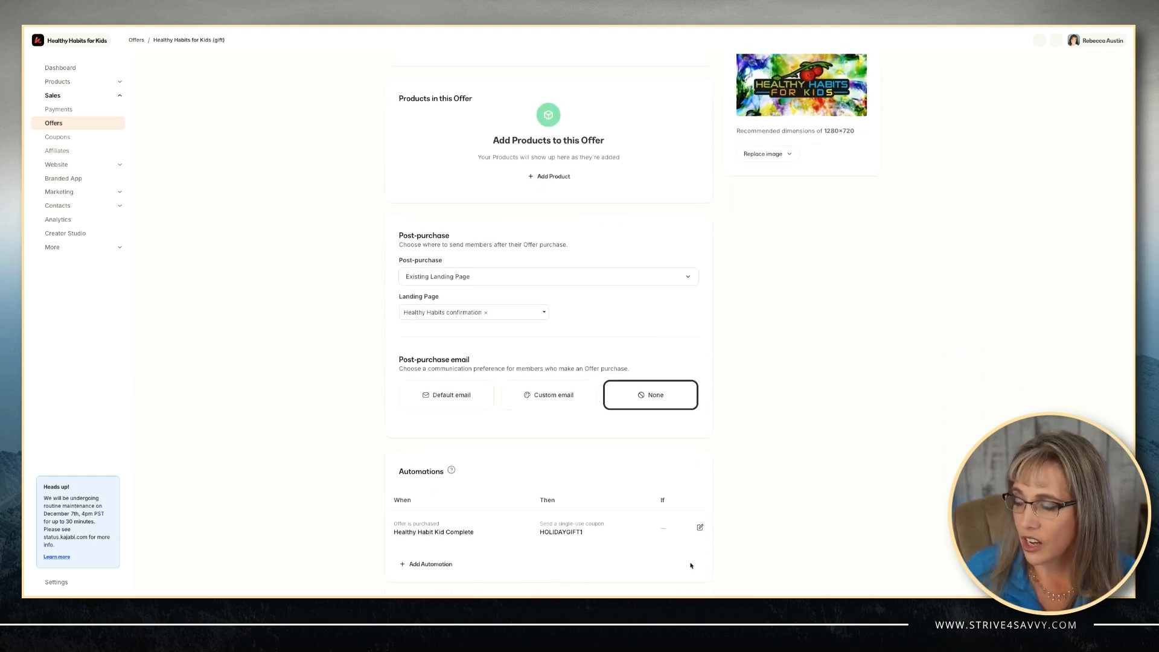
click(700, 527)
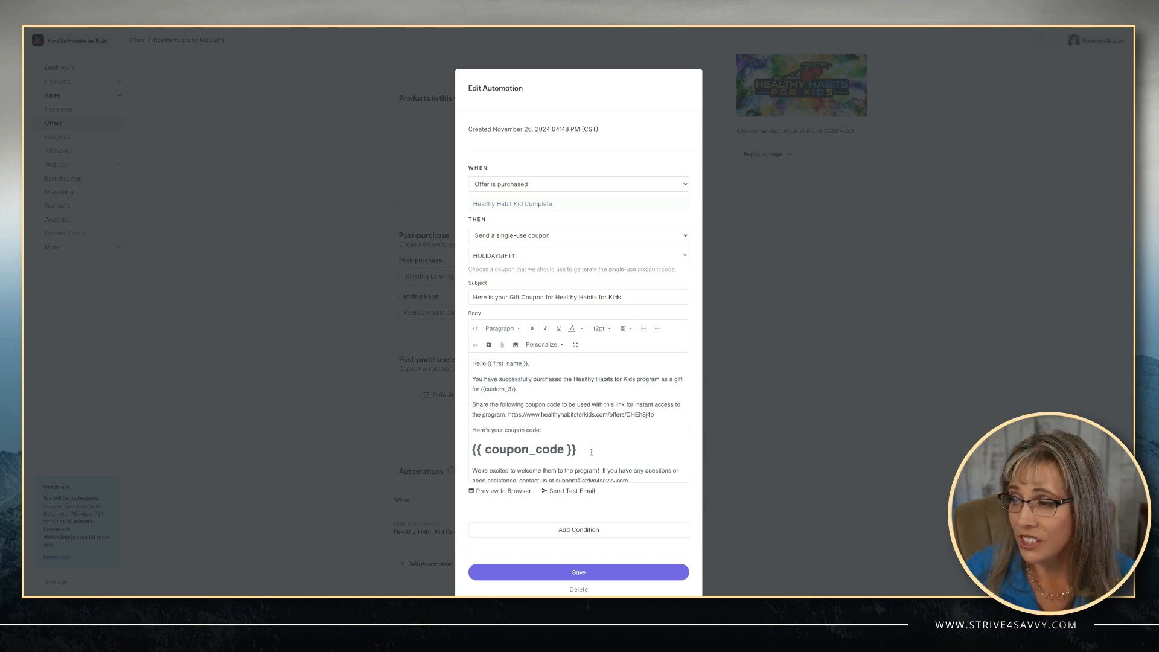
scroll(591, 452, down, 1)
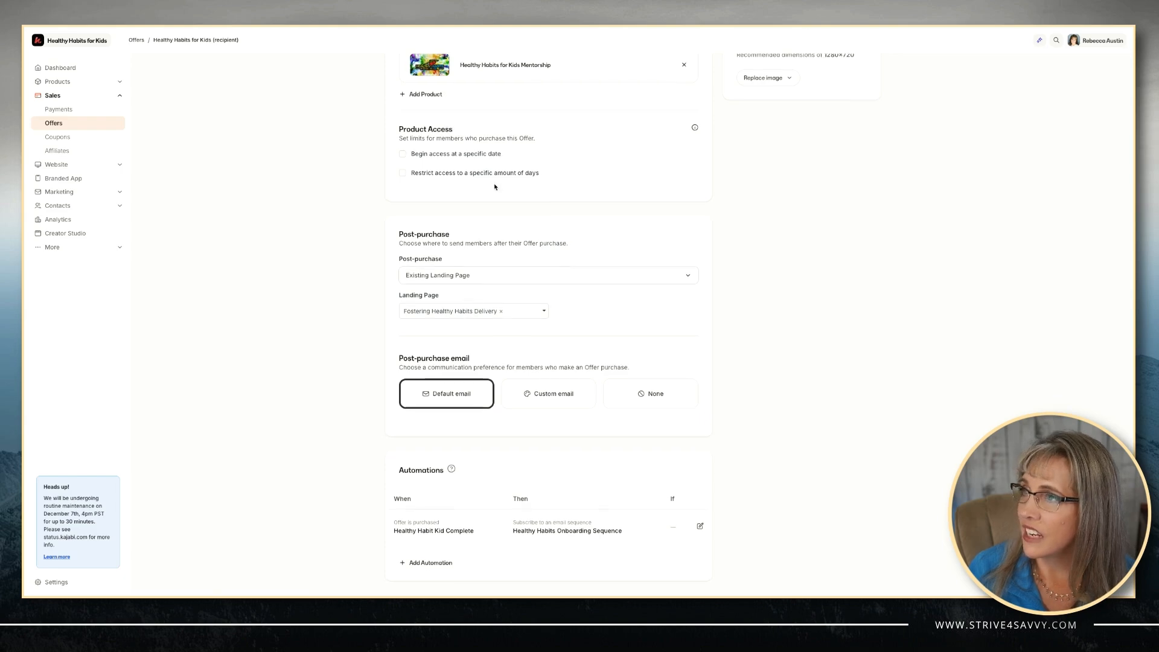
In the checkout form settings, add the existing Gift Recipient's Name custom field.
scroll(882, 93, up, 10)
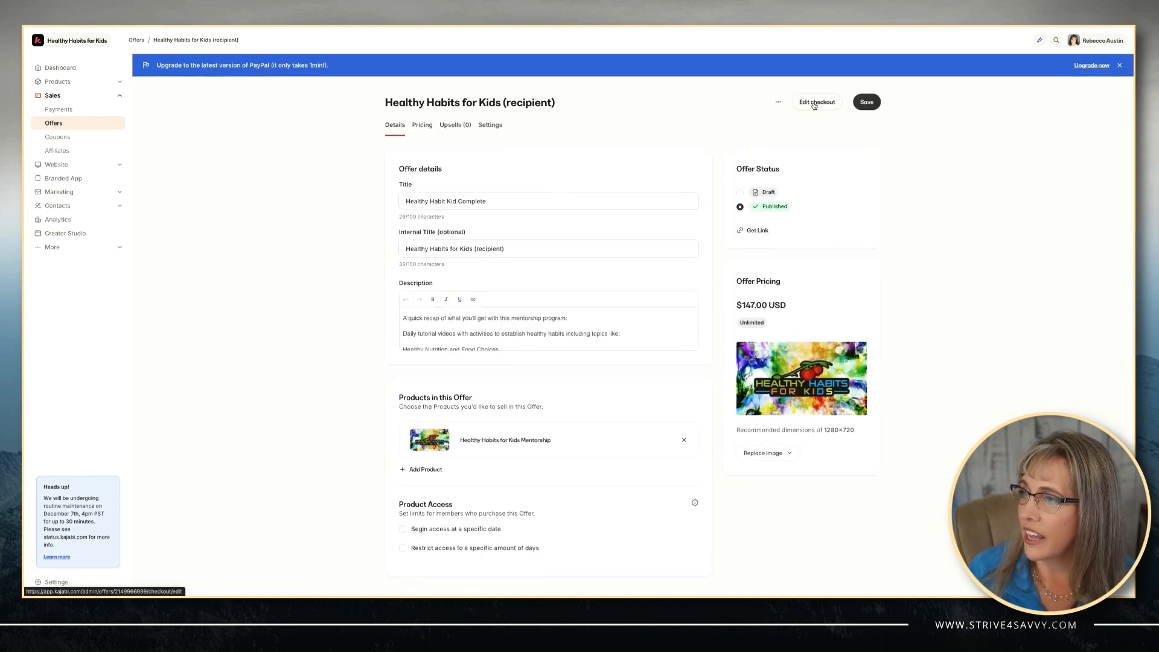
click(815, 104)
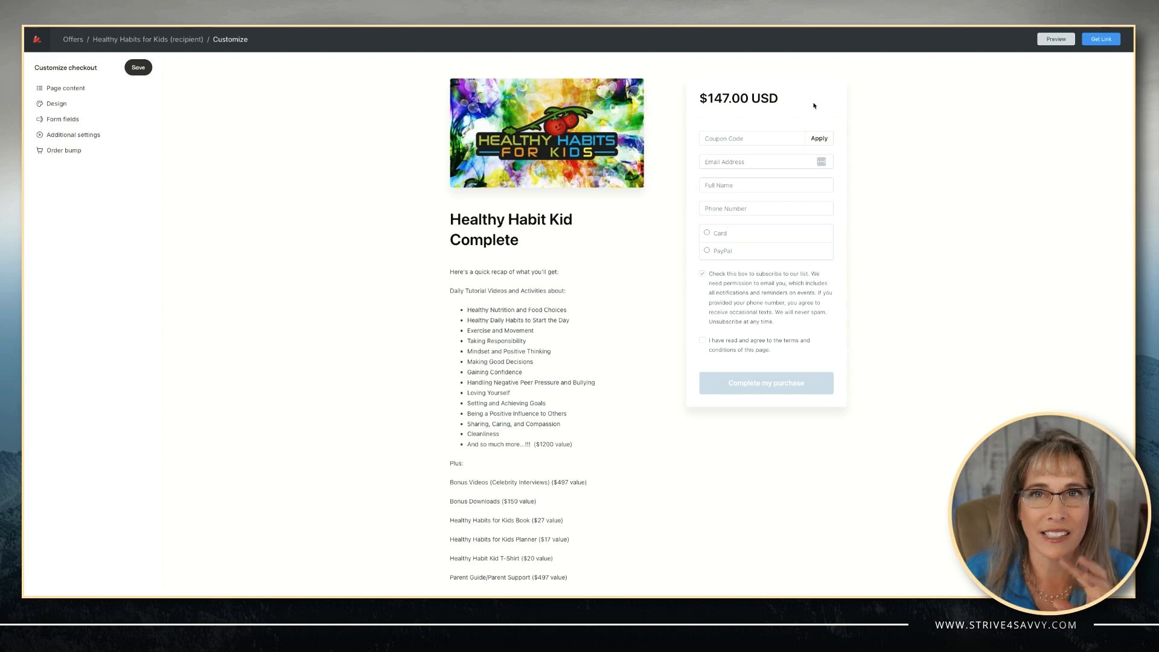
click(60, 121)
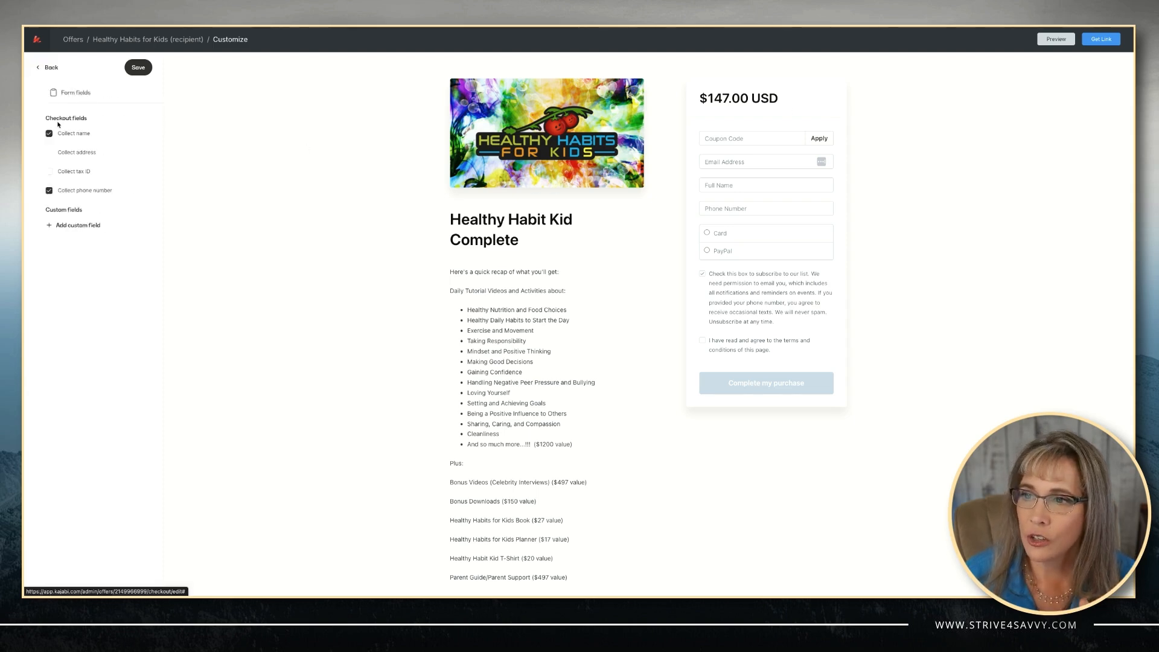
click(62, 226)
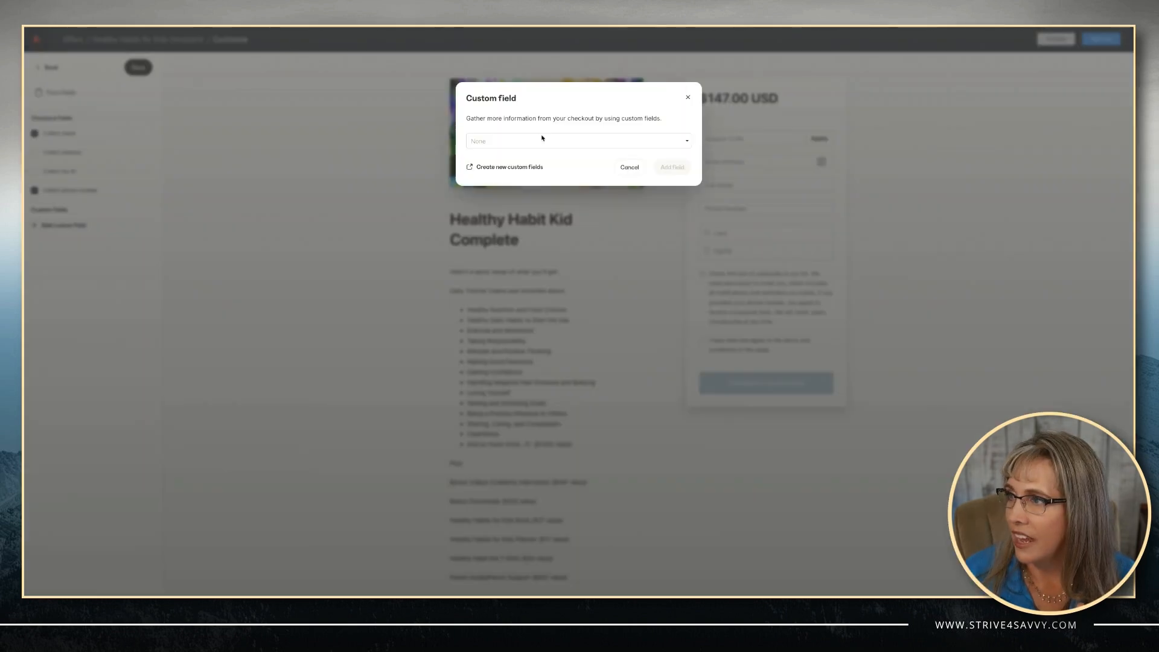
click(541, 138)
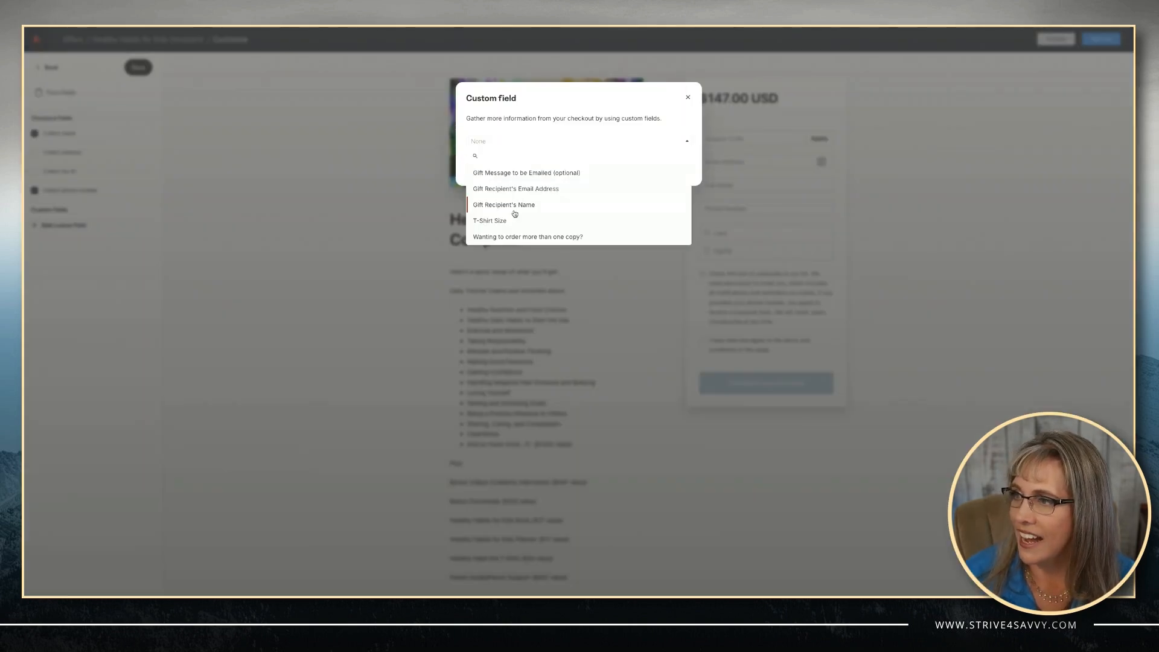
click(501, 206)
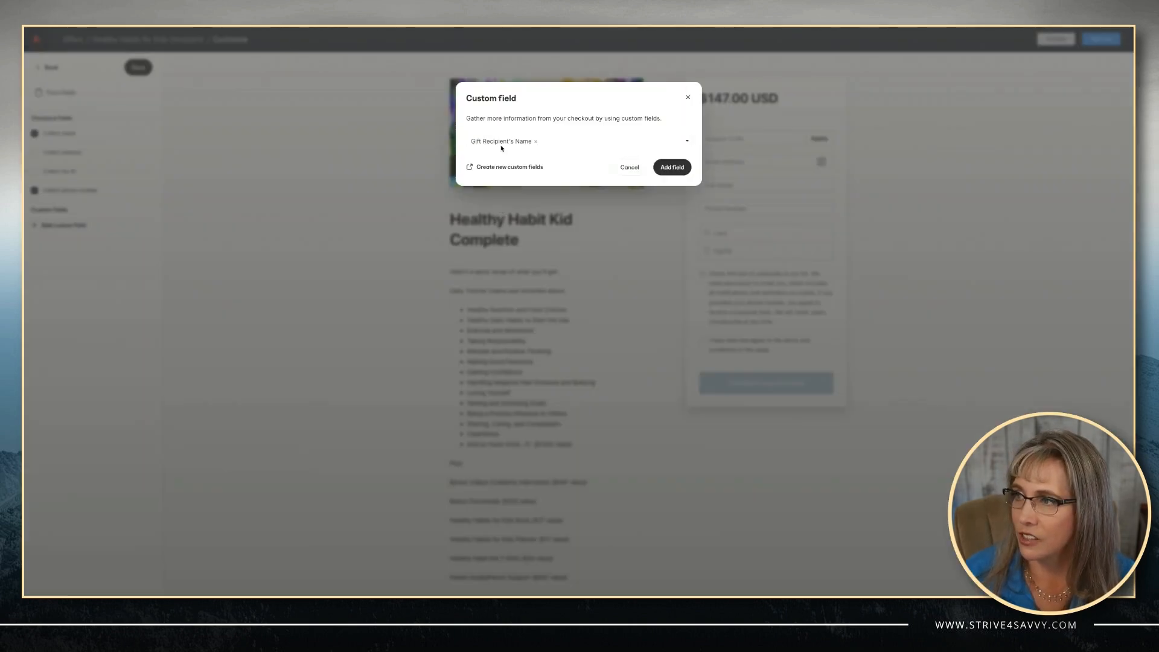
click(672, 167)
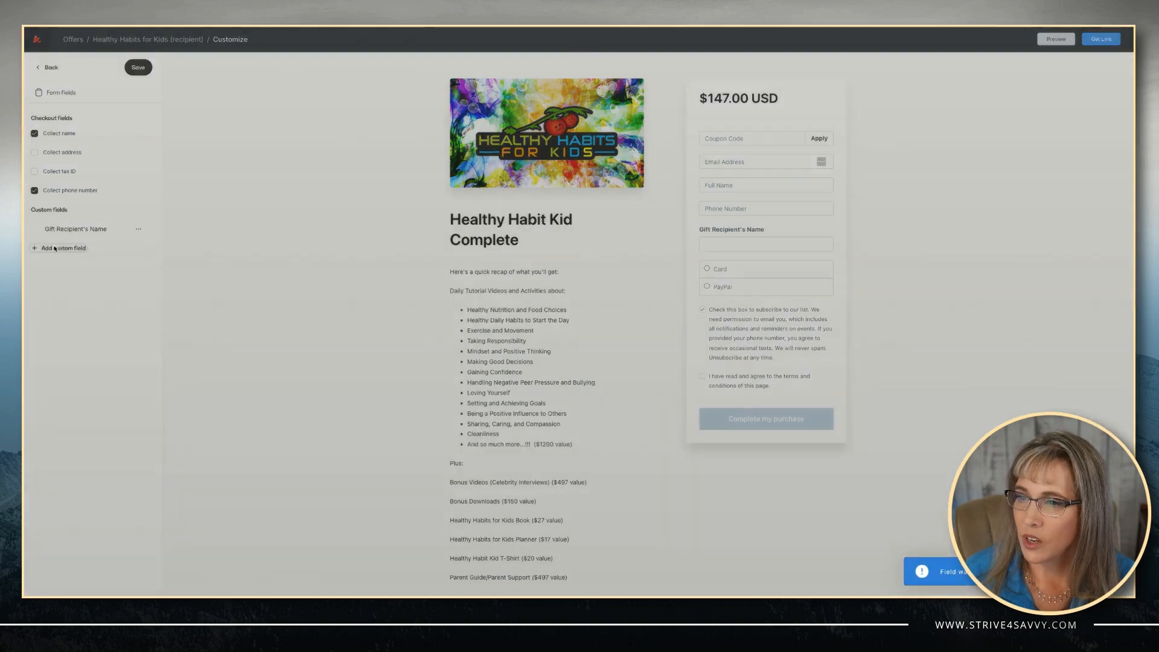
Add the Gift Recipient's Email Address custom field to the checkout.
click(55, 248)
click(541, 142)
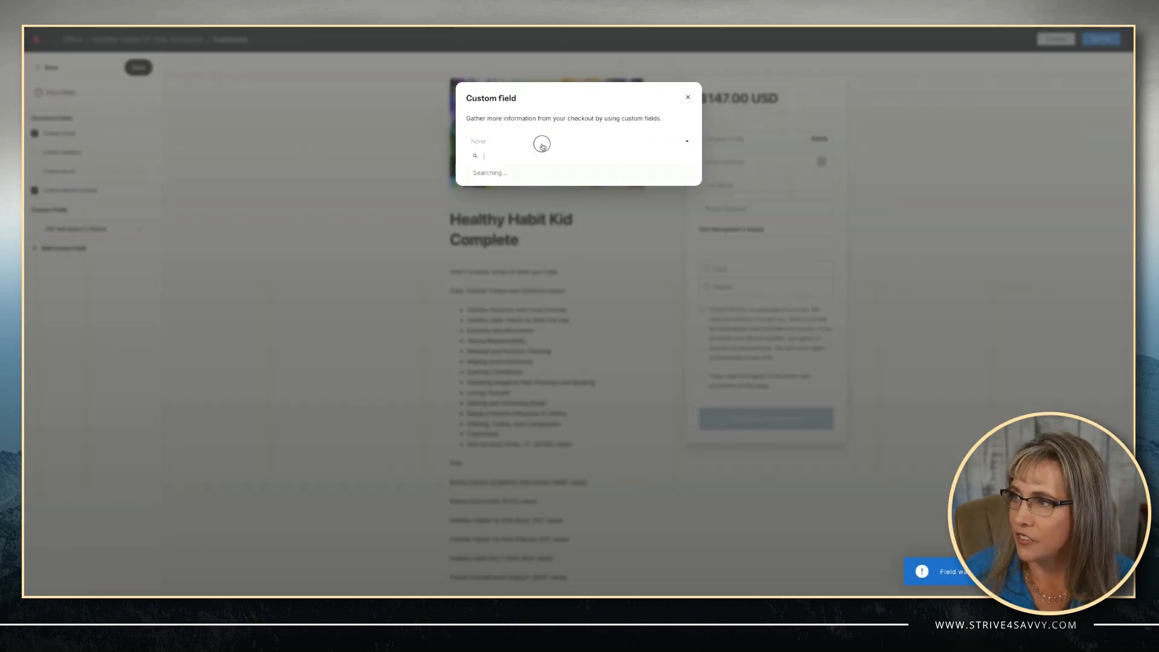
click(510, 189)
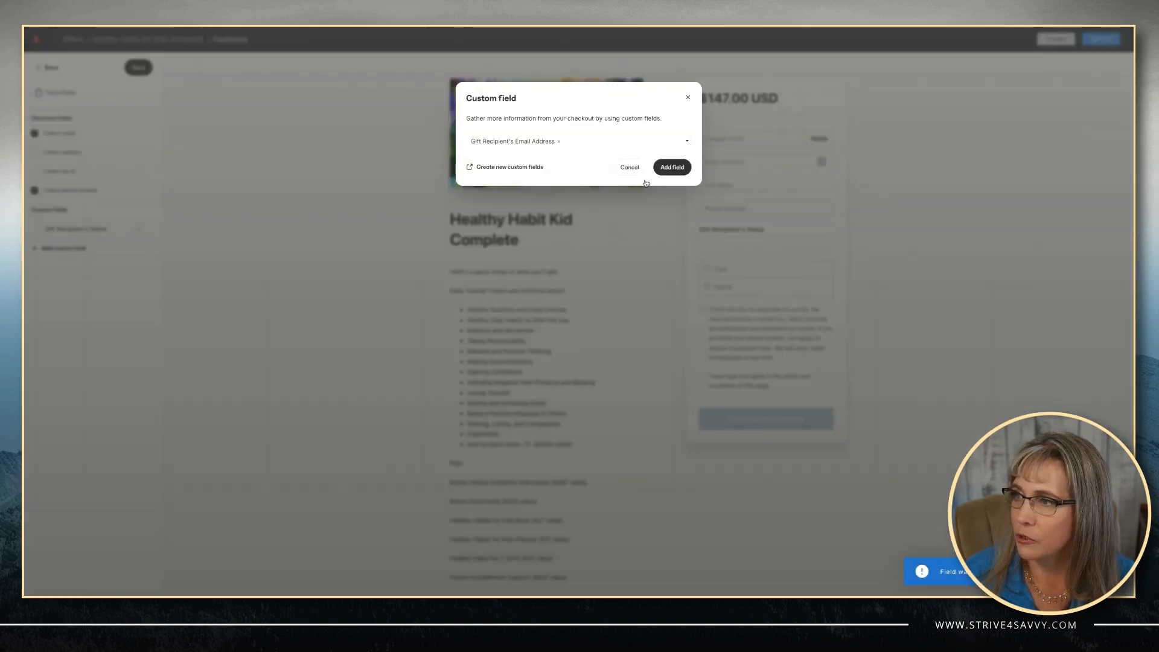
click(672, 168)
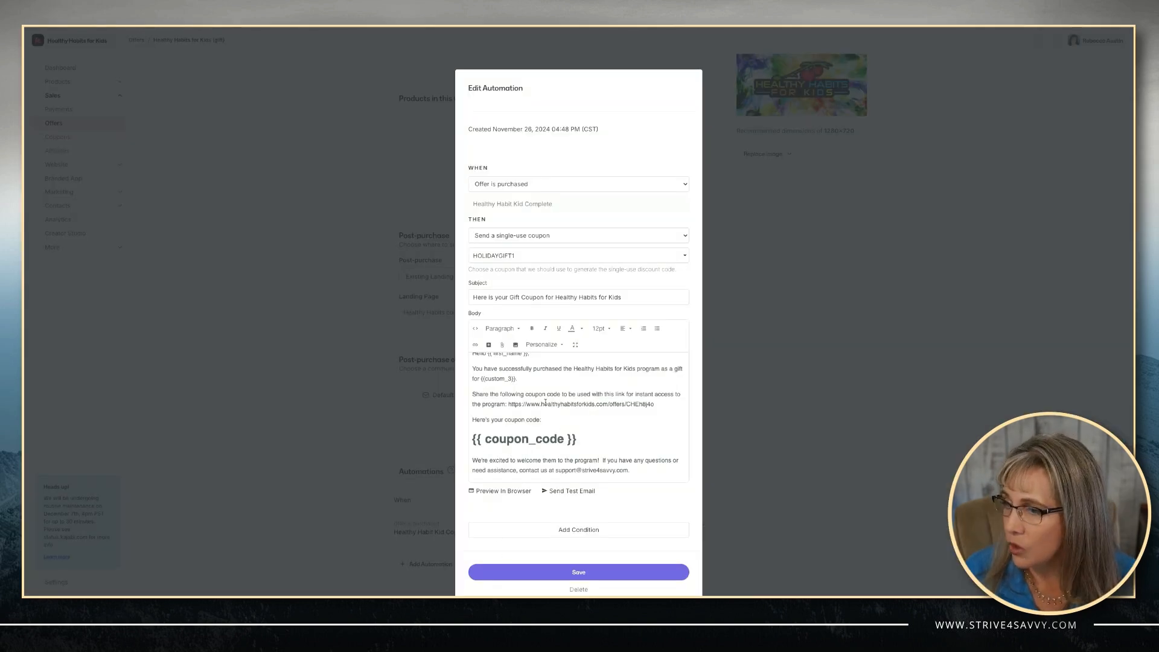
Replace the broken custom_3 placeholder after 'as a gift for' with the gift recipient personalization field.
scroll(517, 387, up, 1)
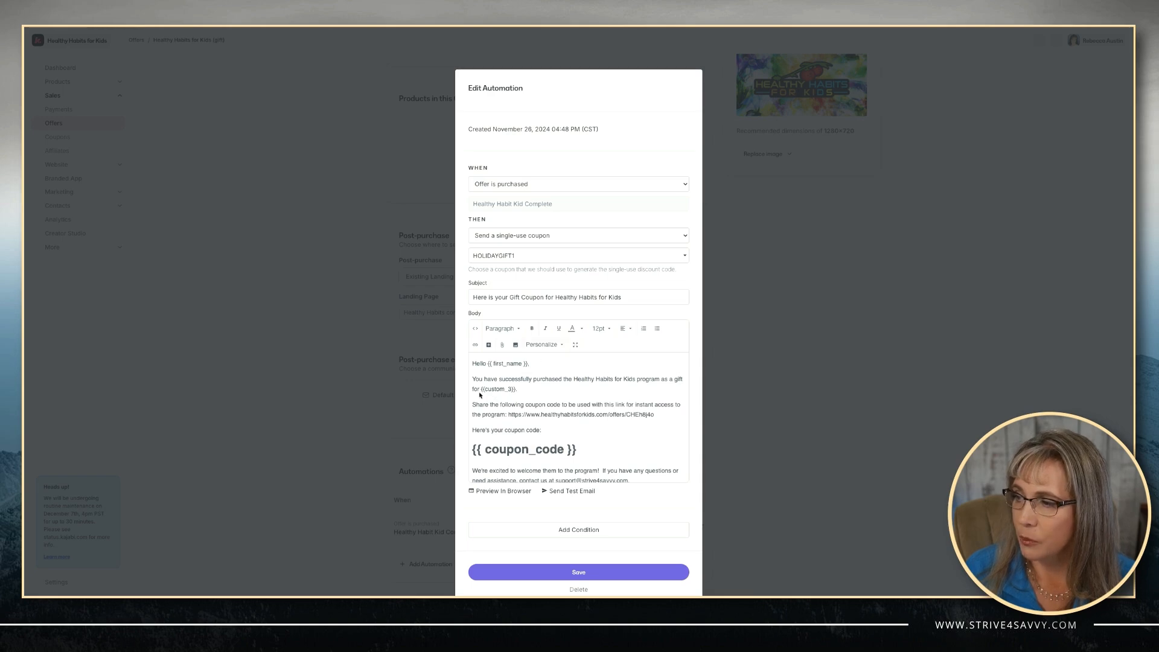
click(518, 390)
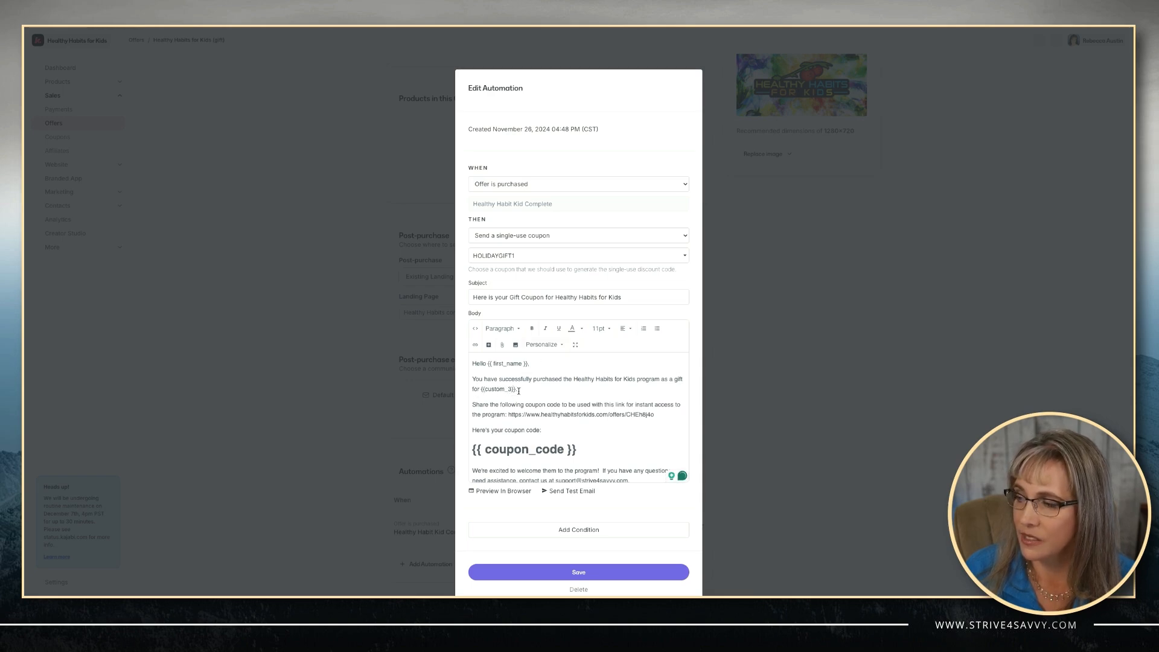
drag(518, 390, 483, 390)
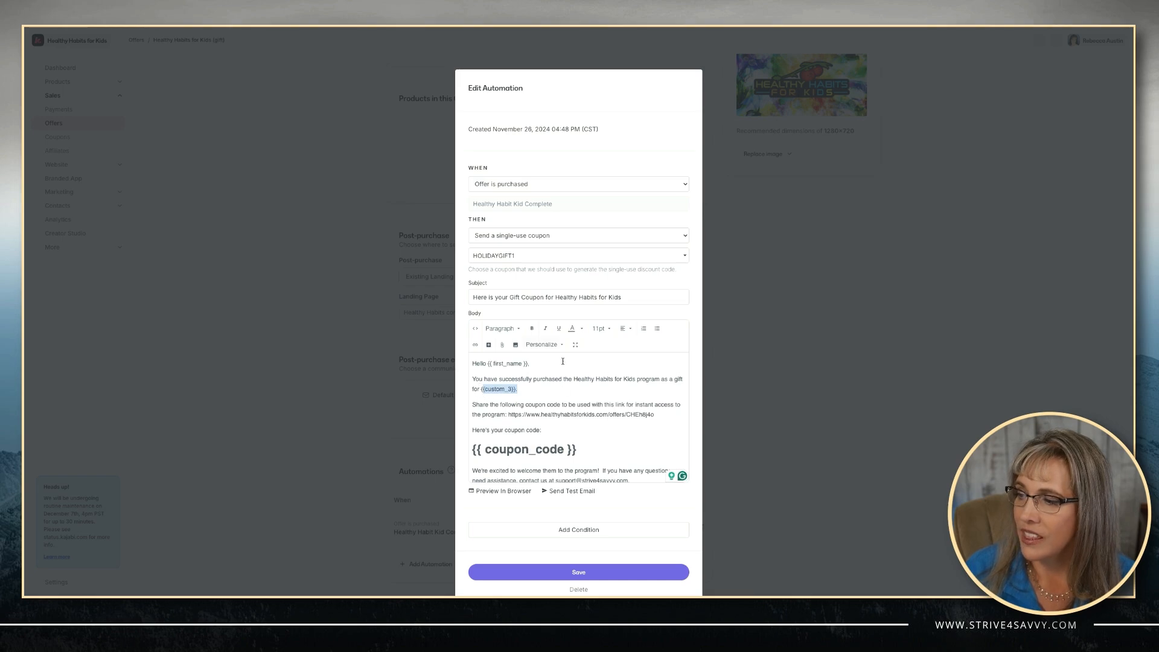
click(561, 344)
scroll(563, 461, down, 1)
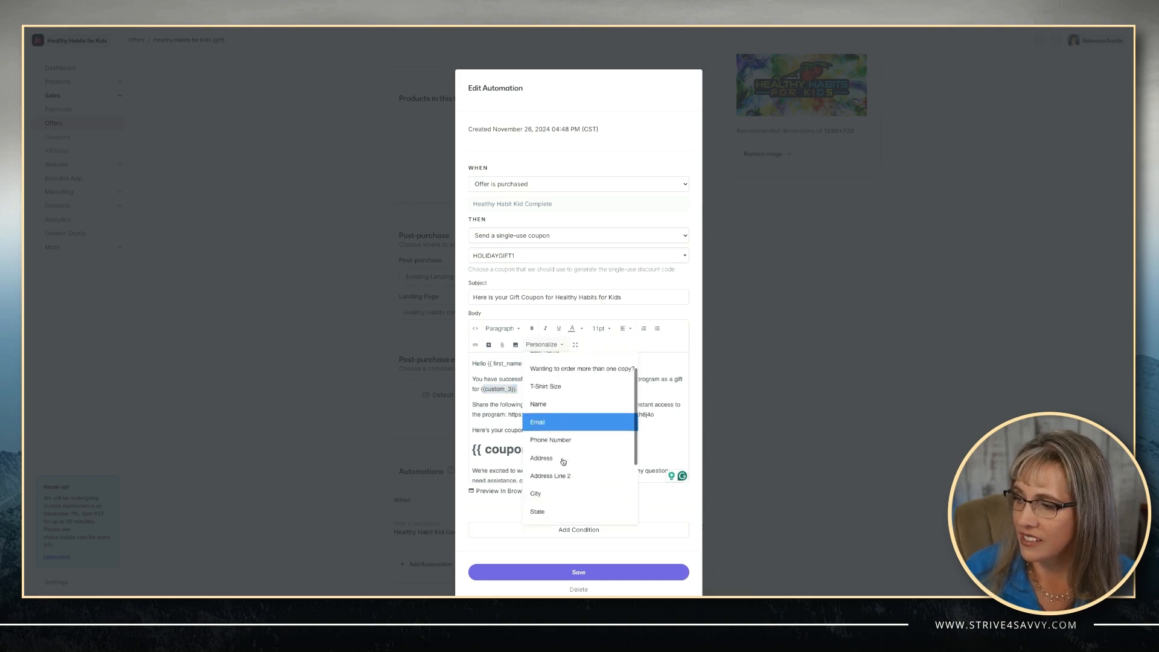
scroll(562, 461, down, 3)
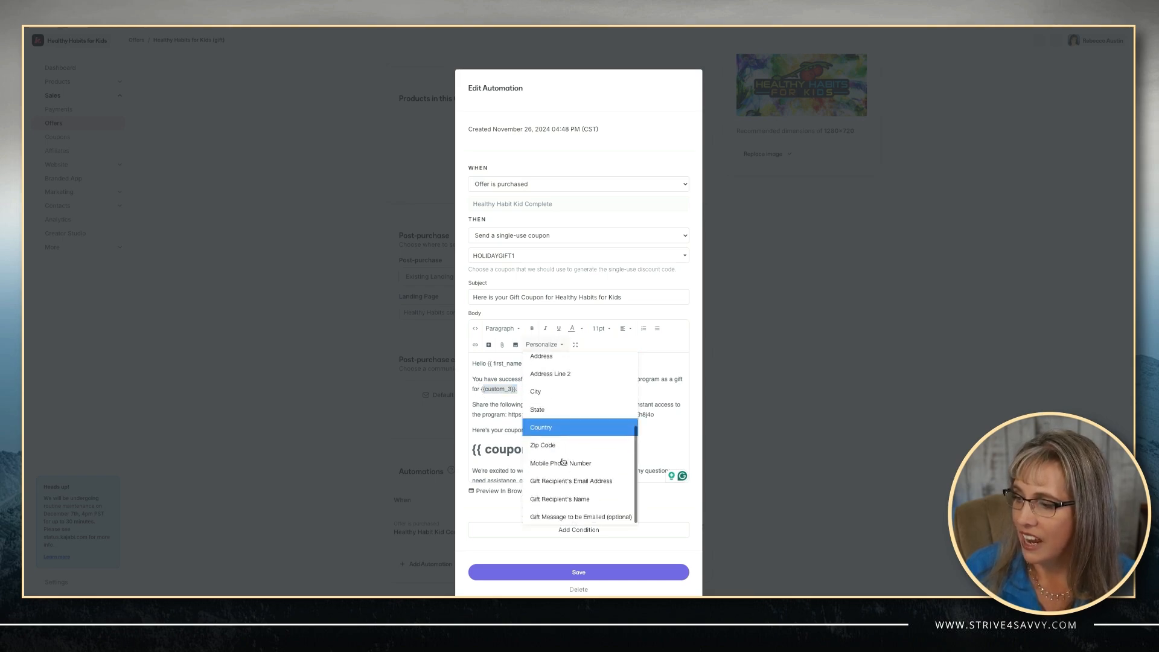
scroll(565, 515, down, 1)
click(560, 502)
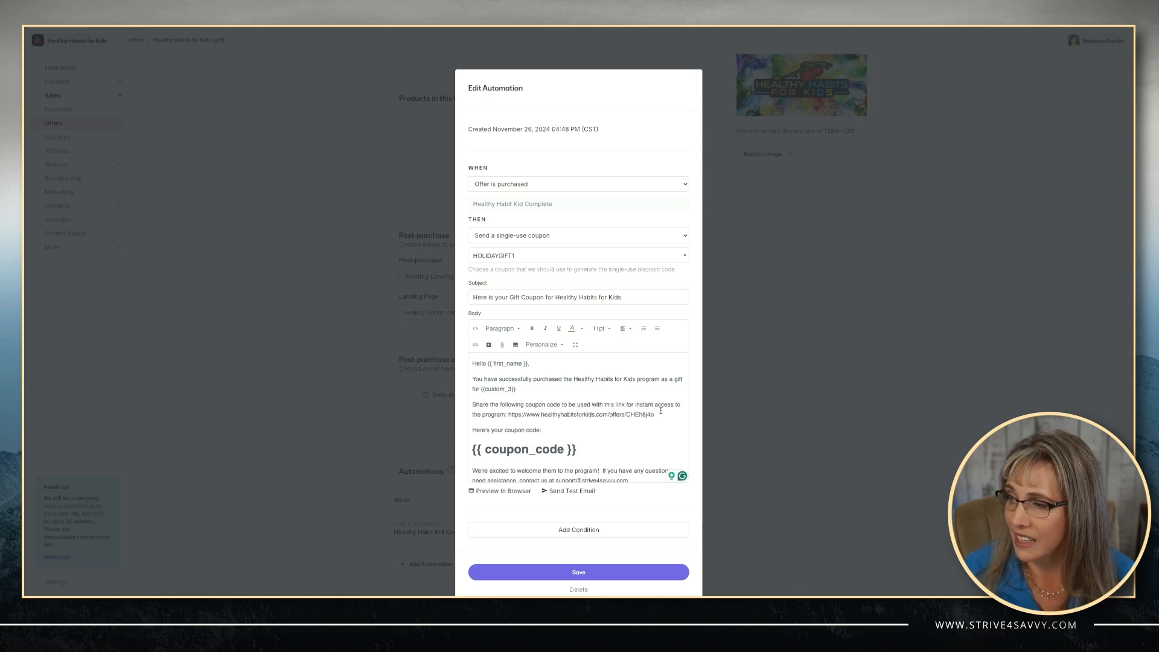
Check the offer link and coupon code lines, then preview the email in the browser.
drag(507, 420, 660, 417)
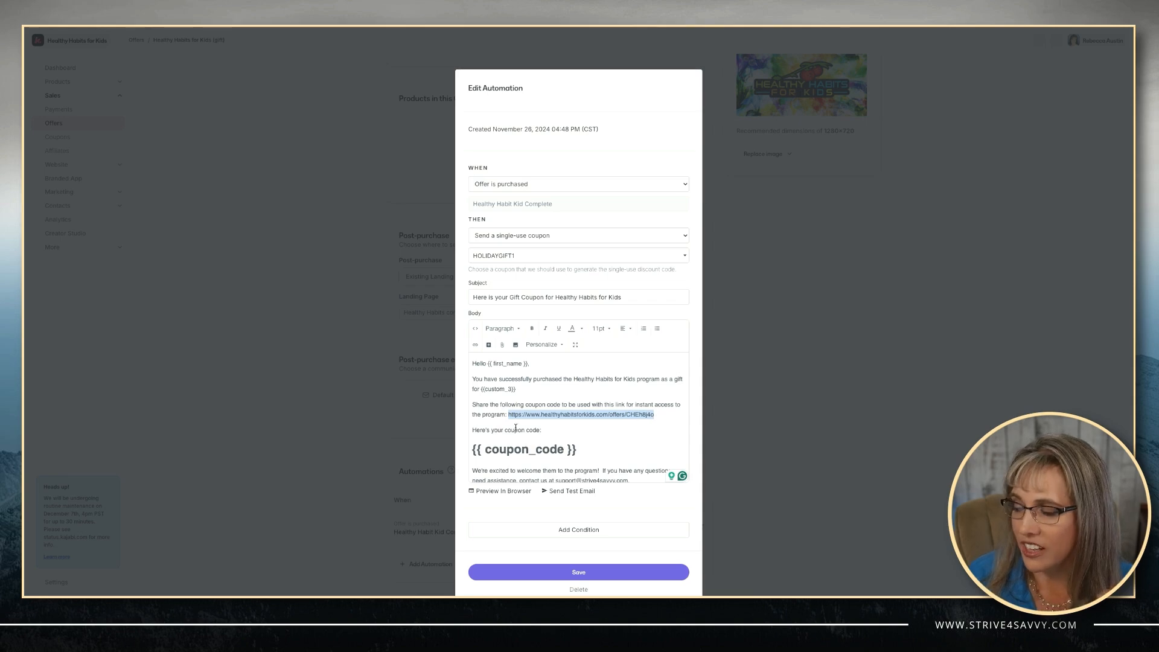
click(588, 447)
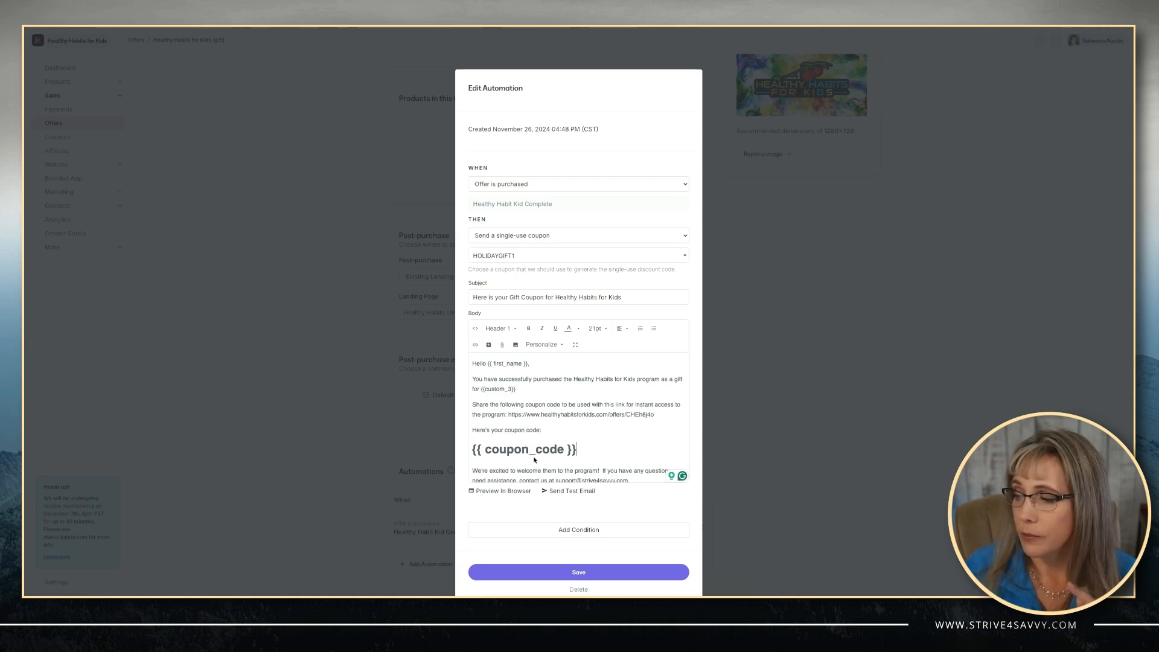
click(506, 491)
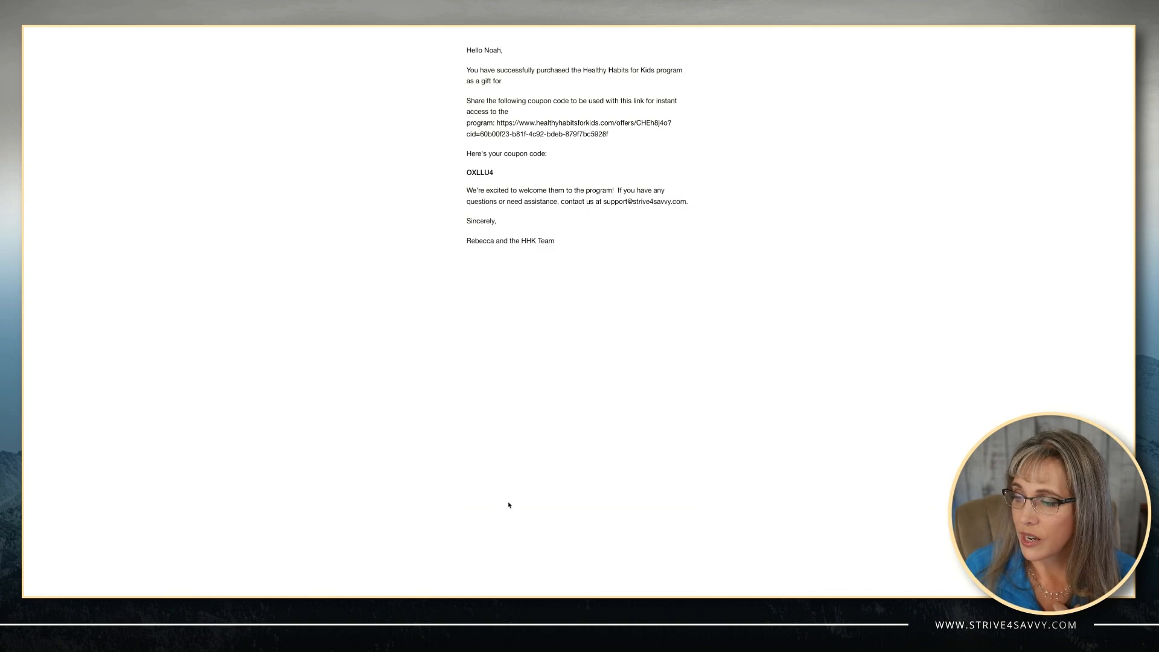
Check the generated coupon code OXLLU4 in the preview, then go back to the Edit Automation dialog.
drag(494, 172, 463, 173)
click(501, 181)
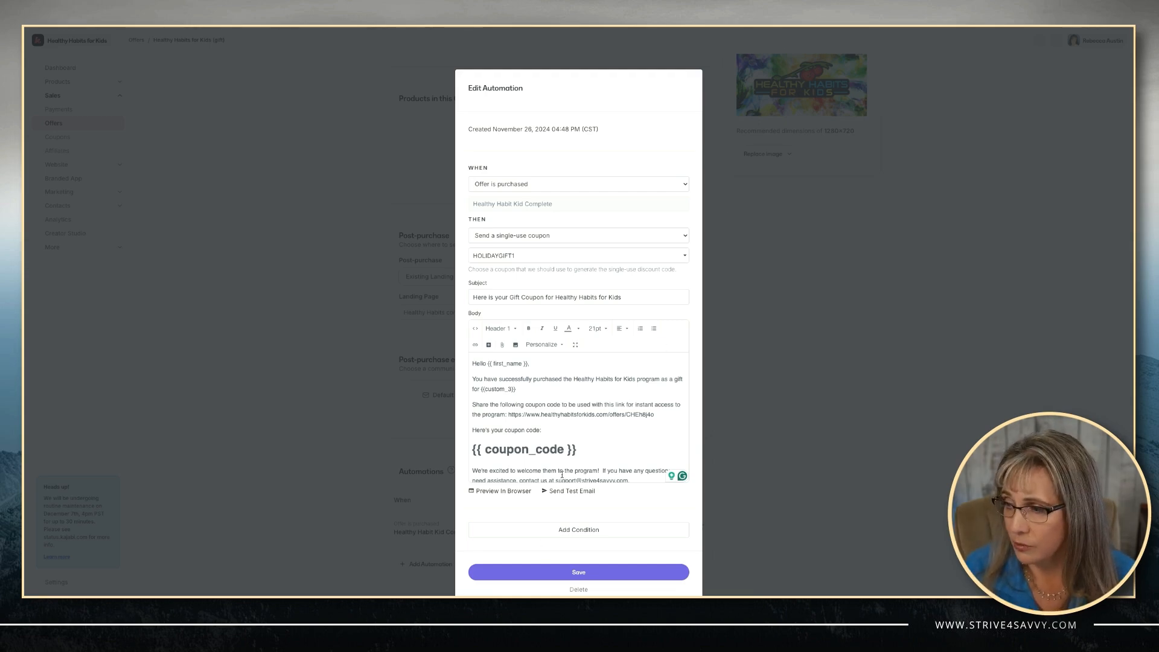
scroll(563, 475, down, 1)
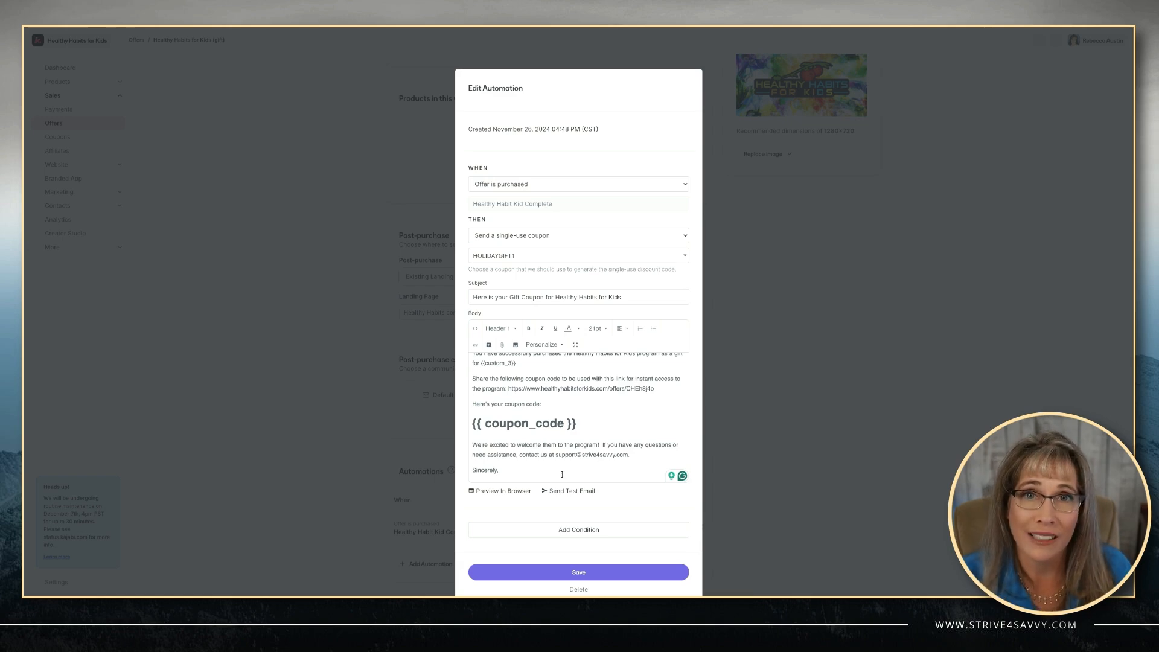
Save the HOLIDAYGIFT1 coupon email automation and close its editor.
click(575, 573)
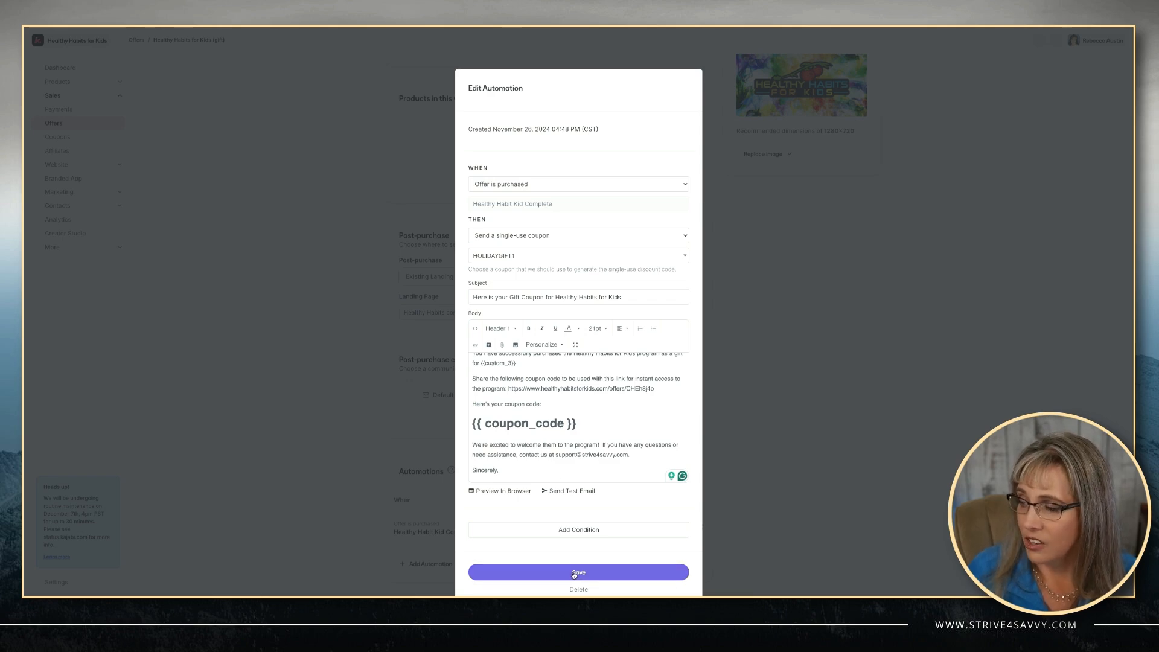
click(574, 573)
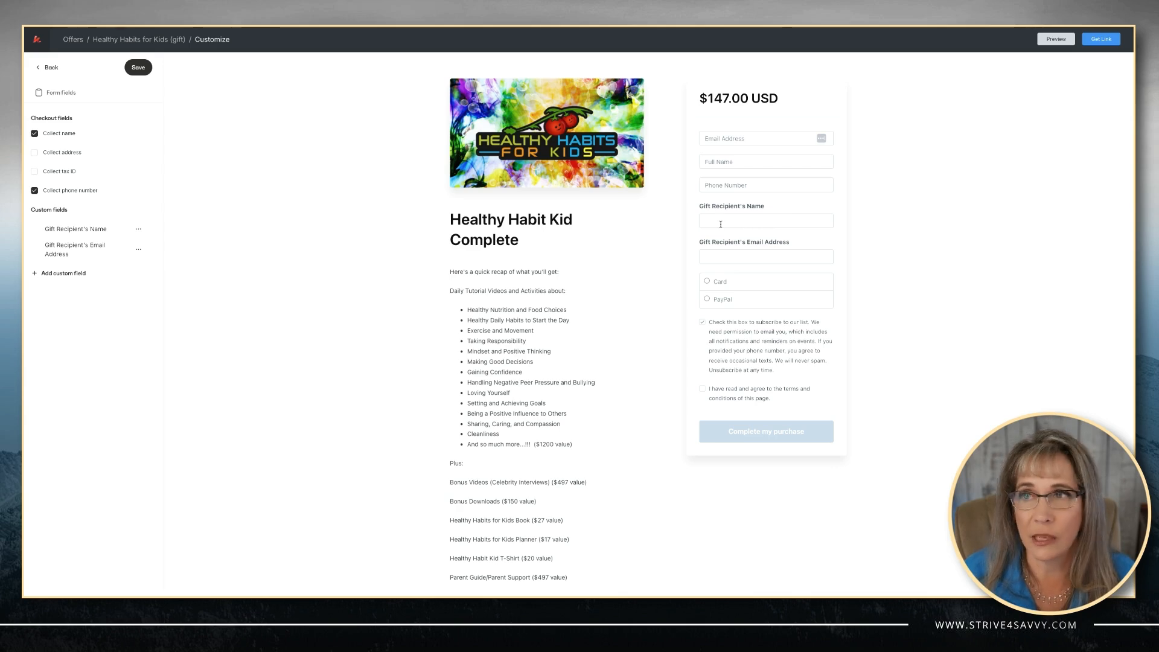
Verify the gift offer's post-purchase Landing Page is the Healthy Habits confirmation page.
click(167, 41)
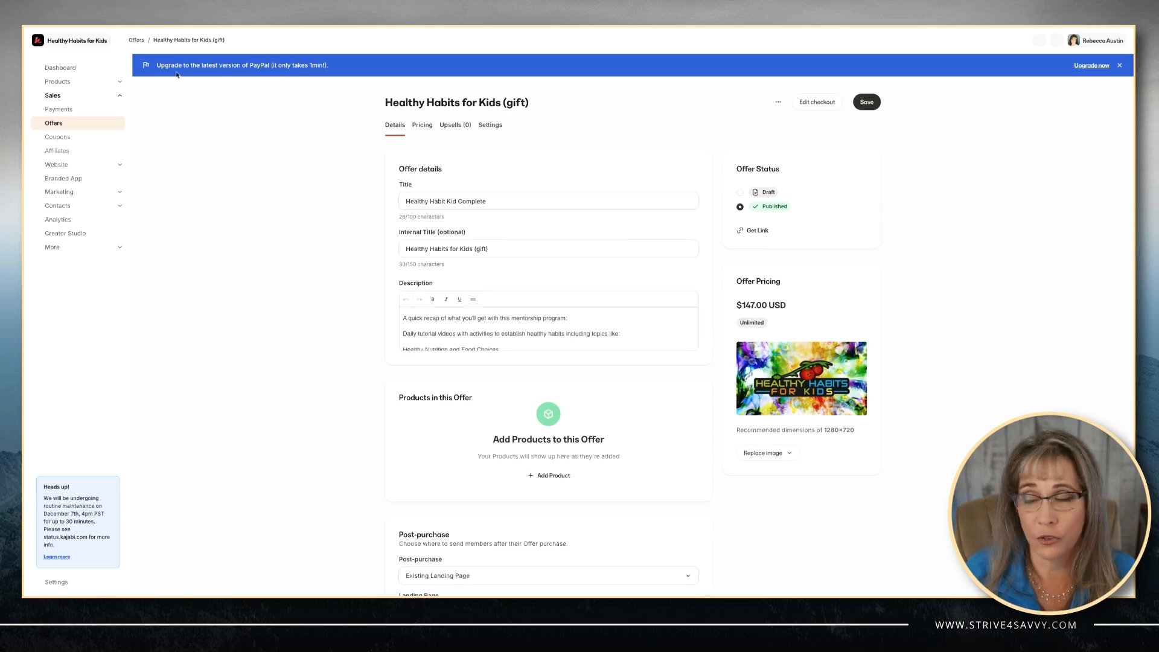
scroll(489, 450, down, 4)
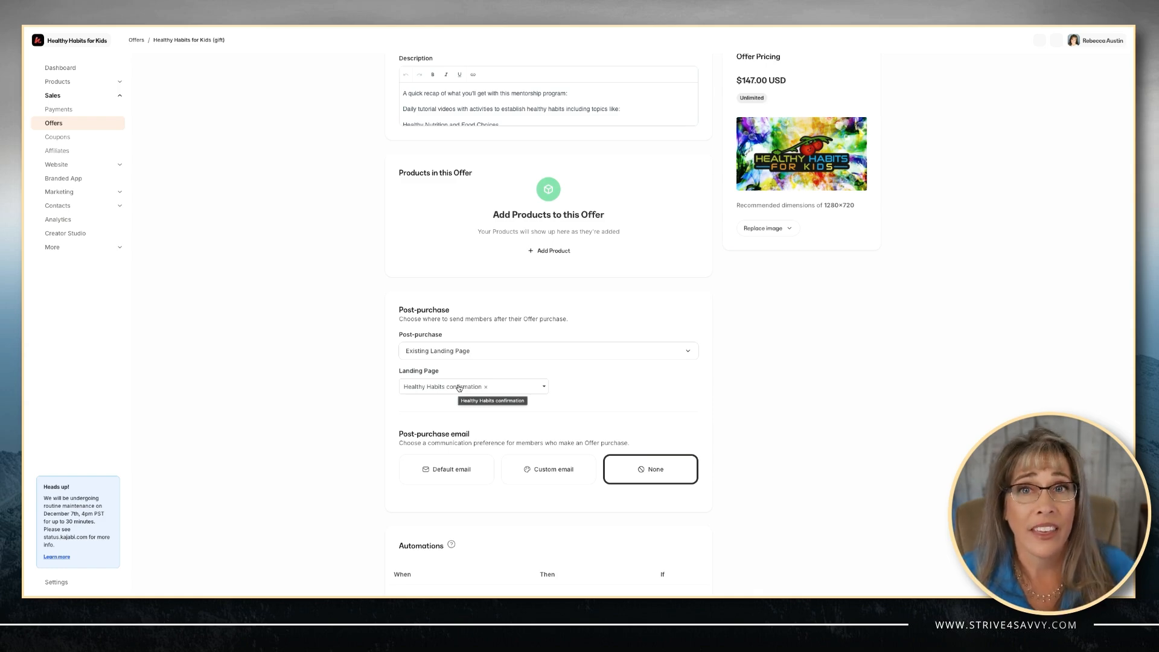
scroll(477, 404, down, 2)
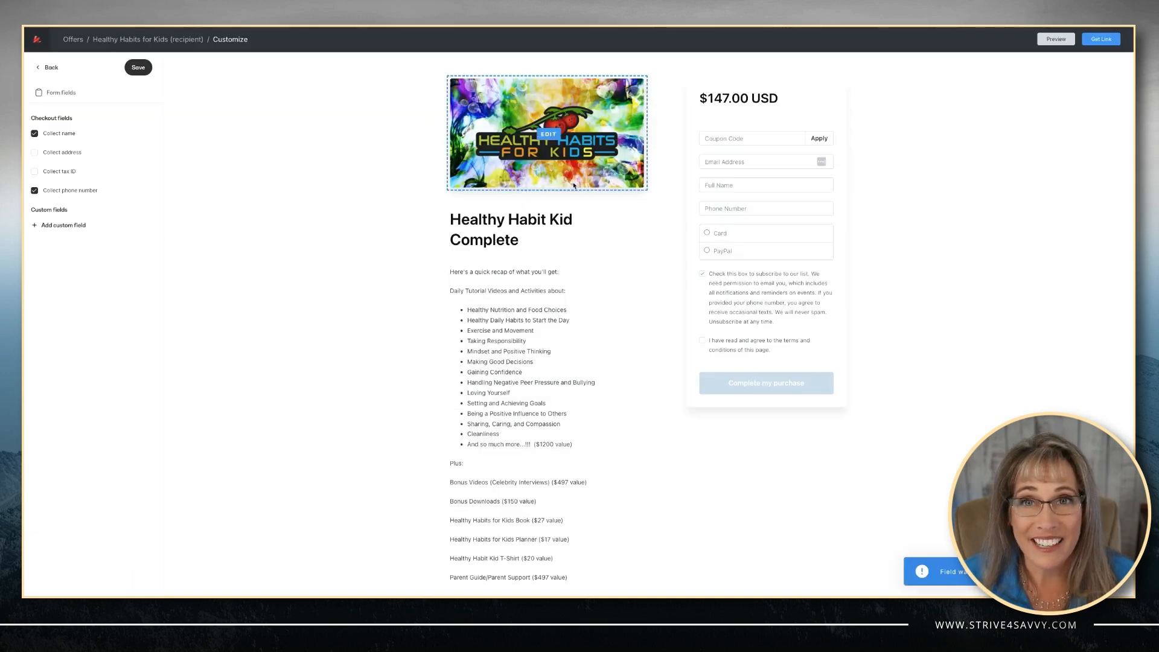
Review the recipient offer's Fostering Healthy Habits Delivery landing page and onboarding automation.
click(742, 138)
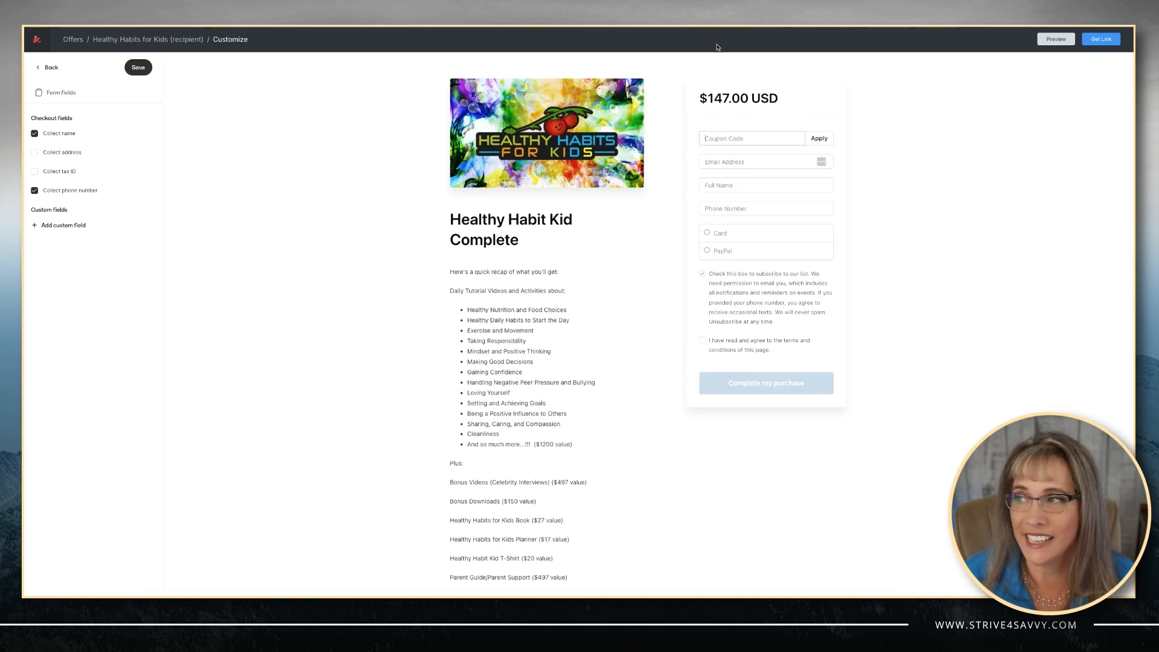
click(162, 40)
scroll(449, 324, down, 2)
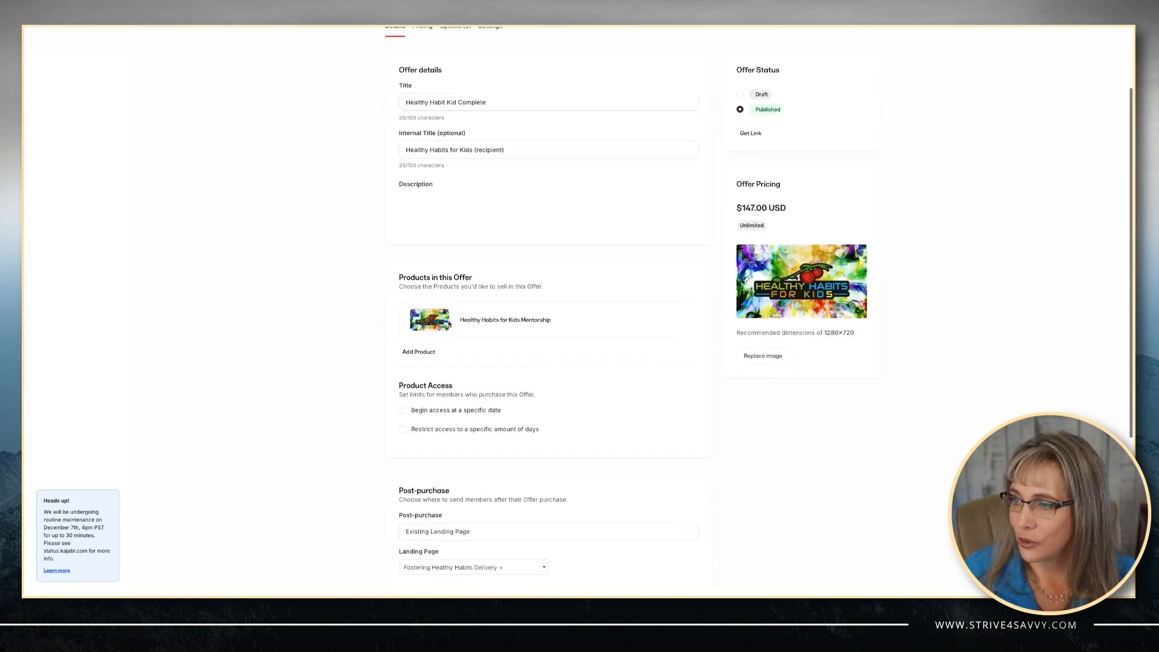
scroll(356, 440, down, 3)
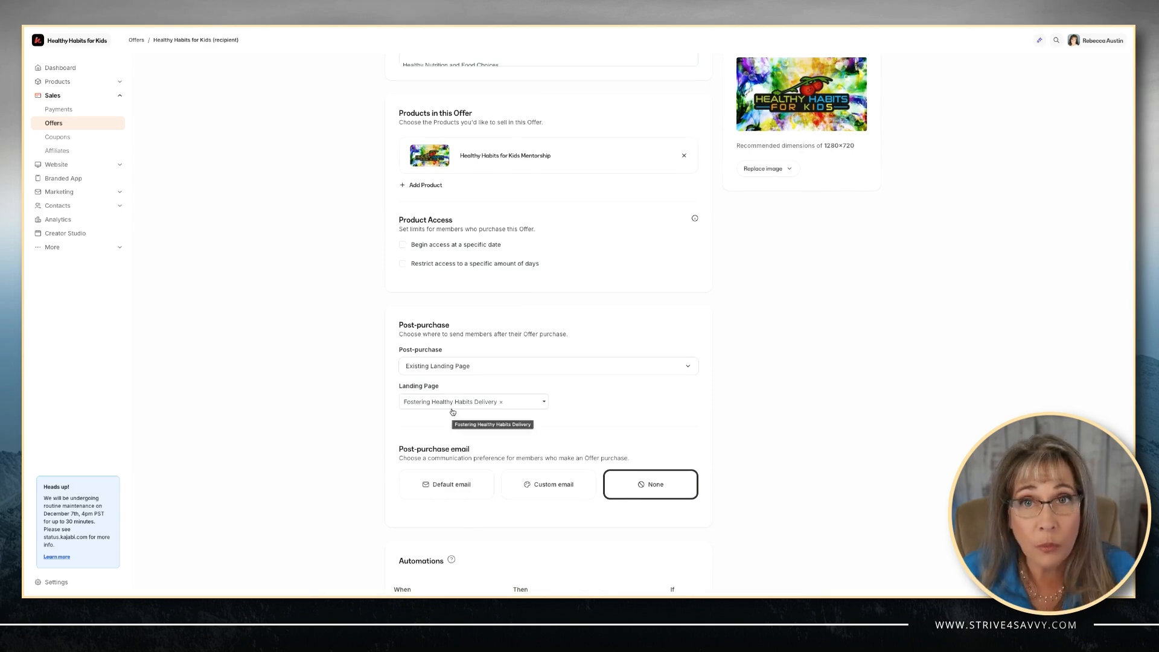
scroll(453, 412, down, 2)
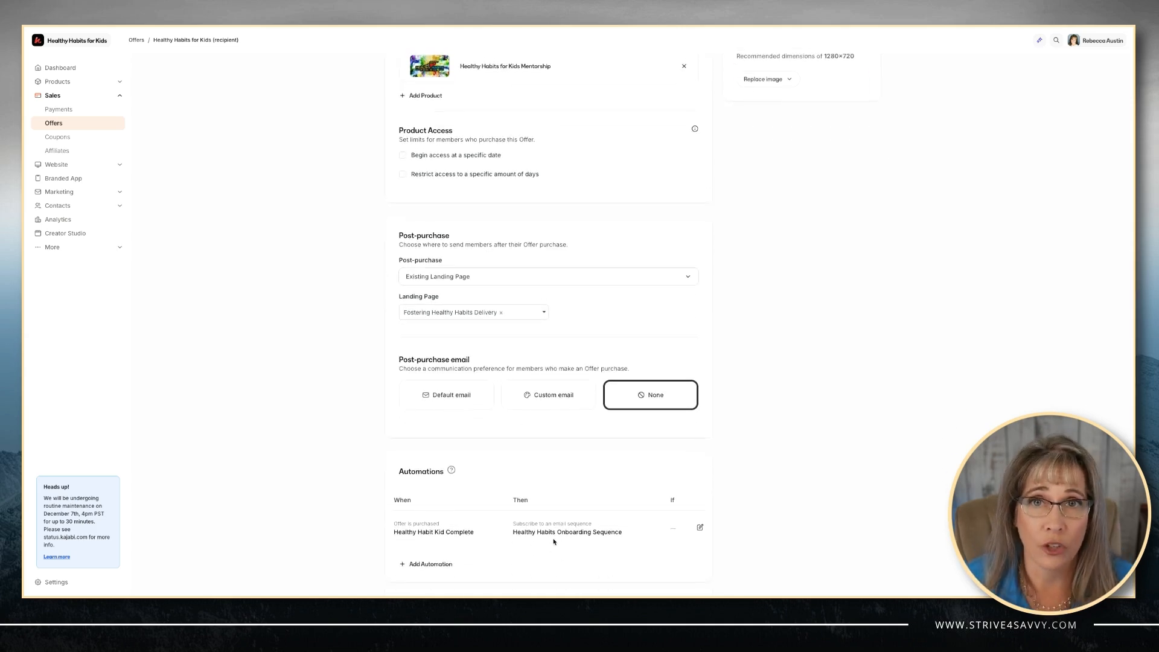
scroll(716, 321, up, 5)
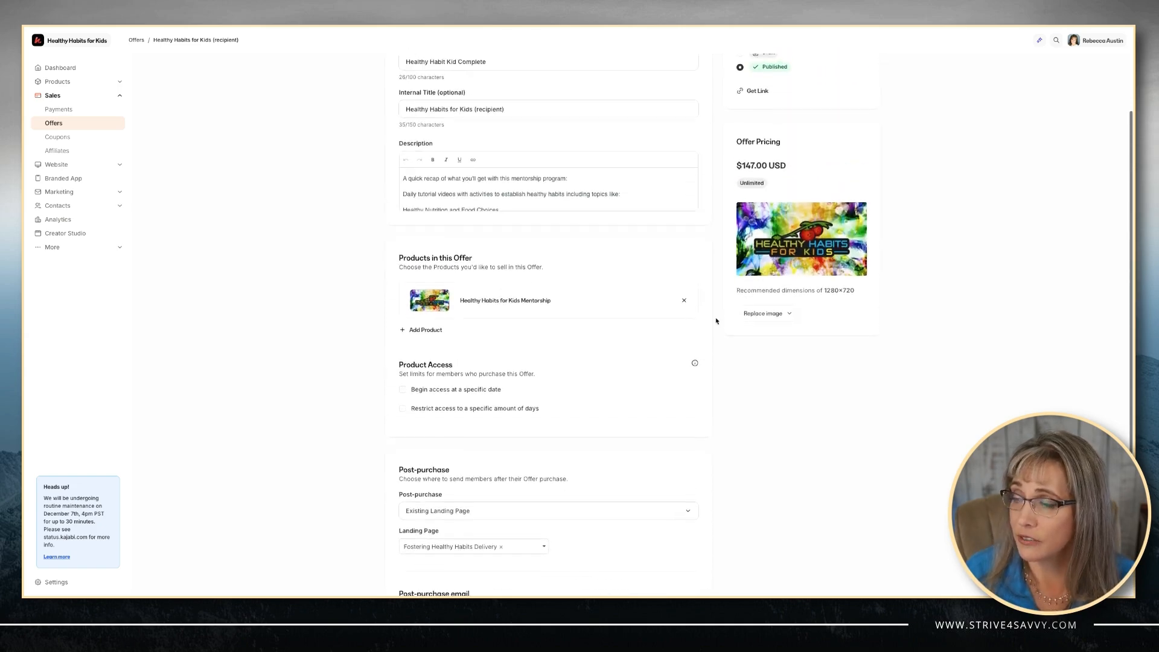
scroll(716, 320, up, 3)
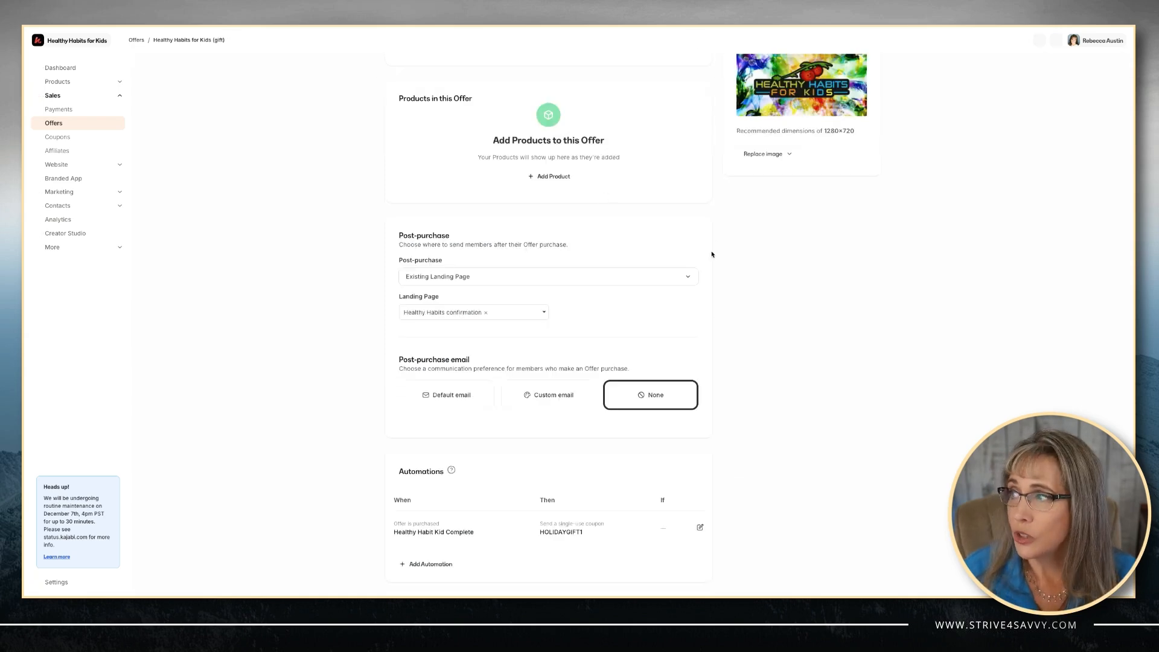
Switch from the gift offer to the Healthy Habits for Kids (recipient) offer's details page.
scroll(636, 237, up, 6)
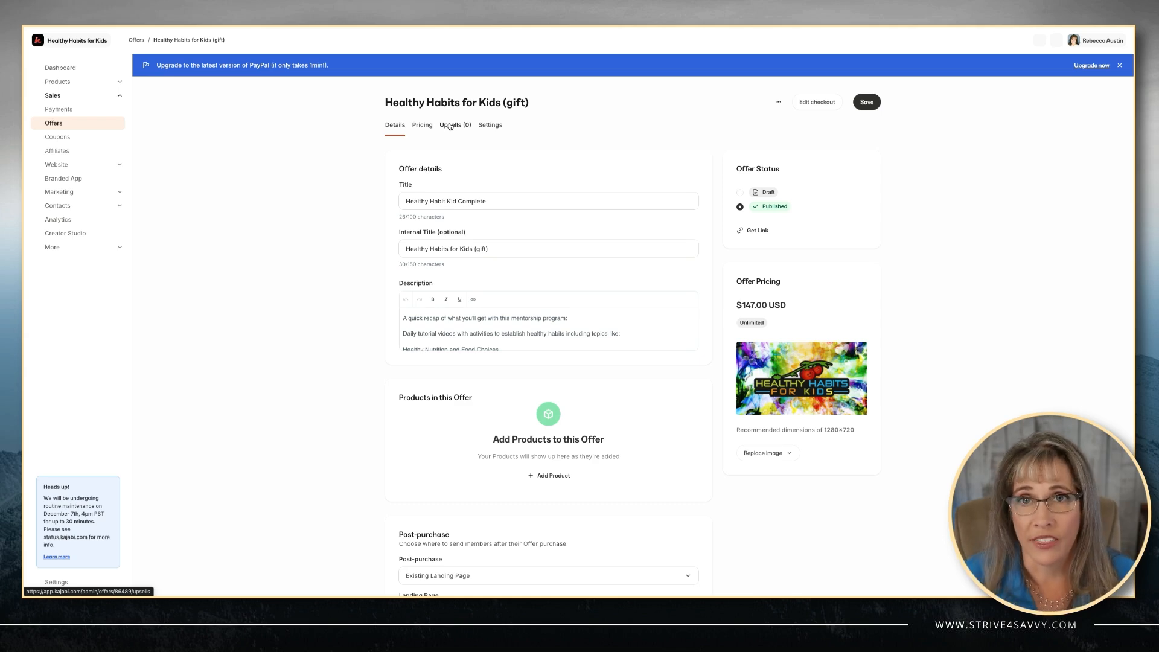
click(834, 26)
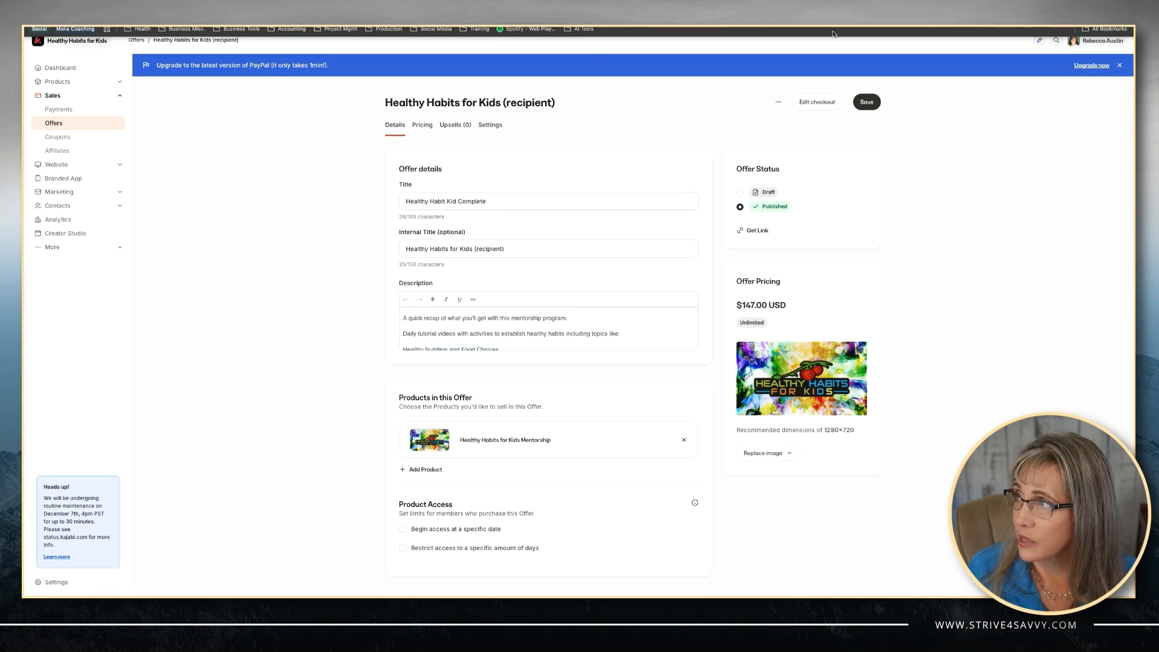